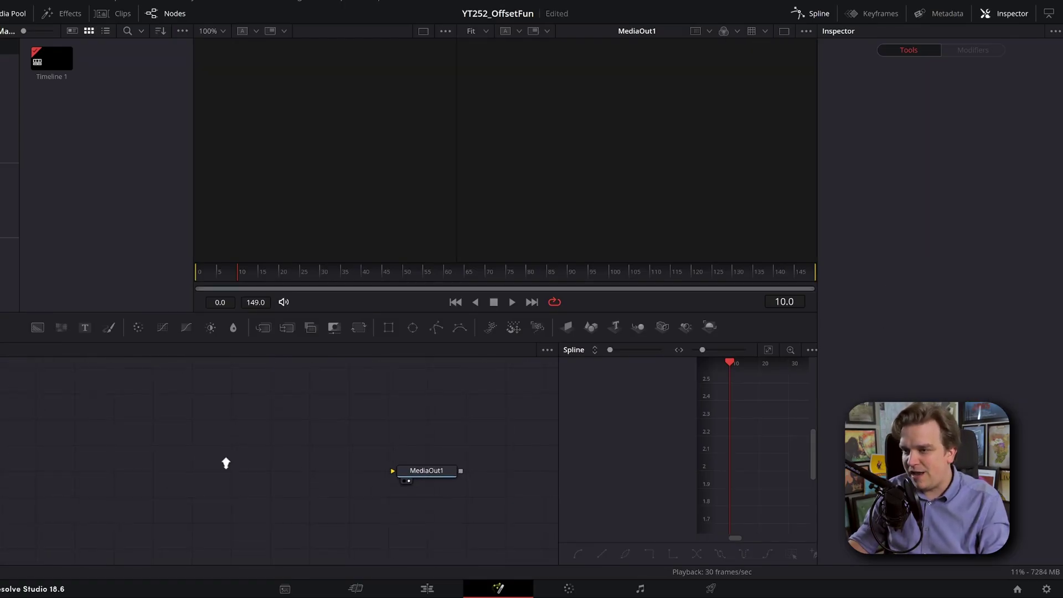
Add a Background node with its green value at 1.0 and show it in the second viewer.
key(shift+space)
text(bg)
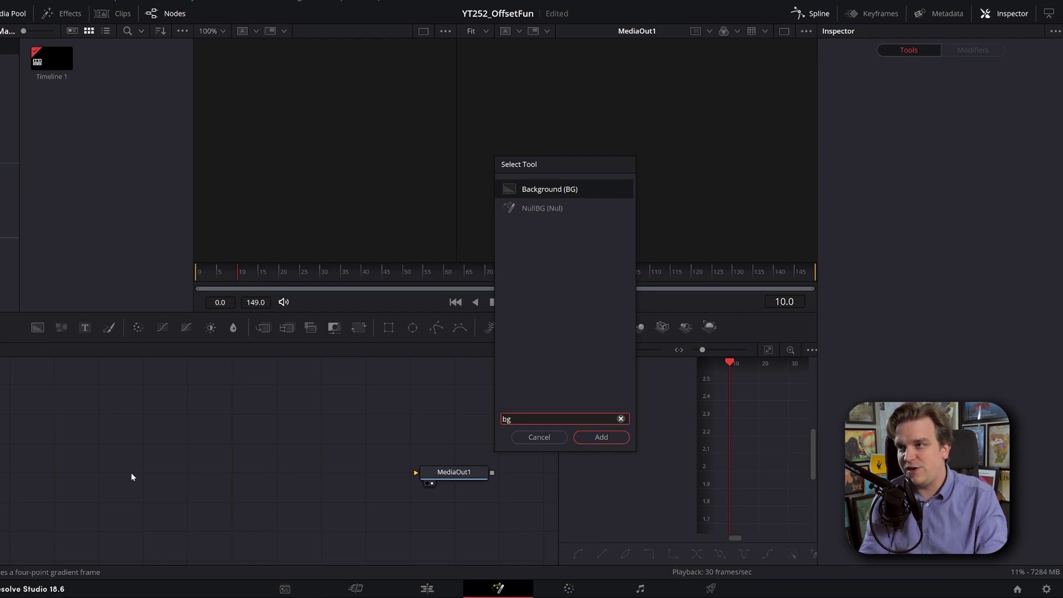
key(Return)
drag(915, 222, 993, 222)
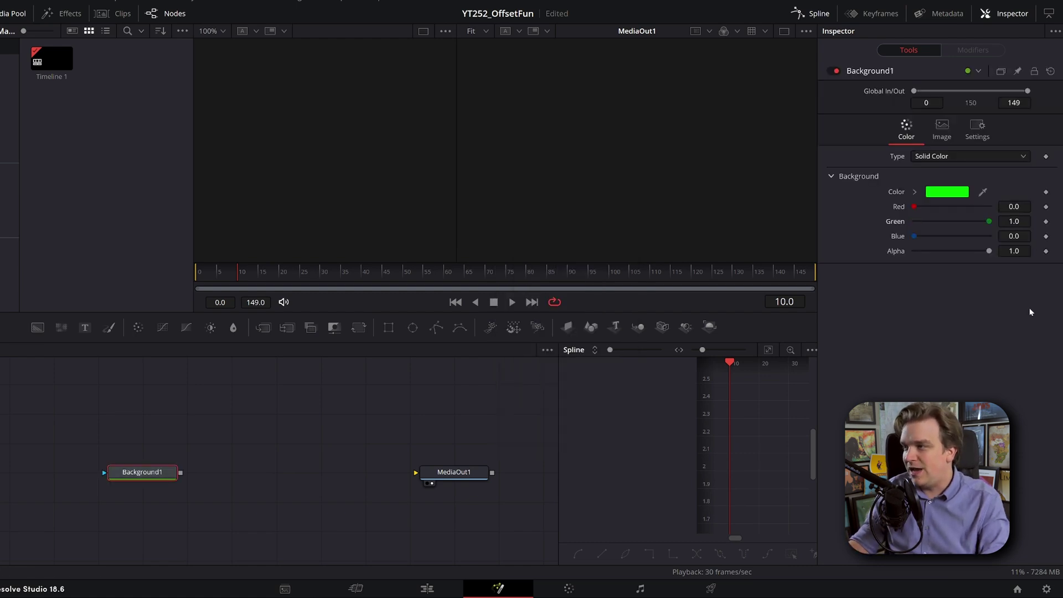
key(2)
scroll(181, 454, up, 2)
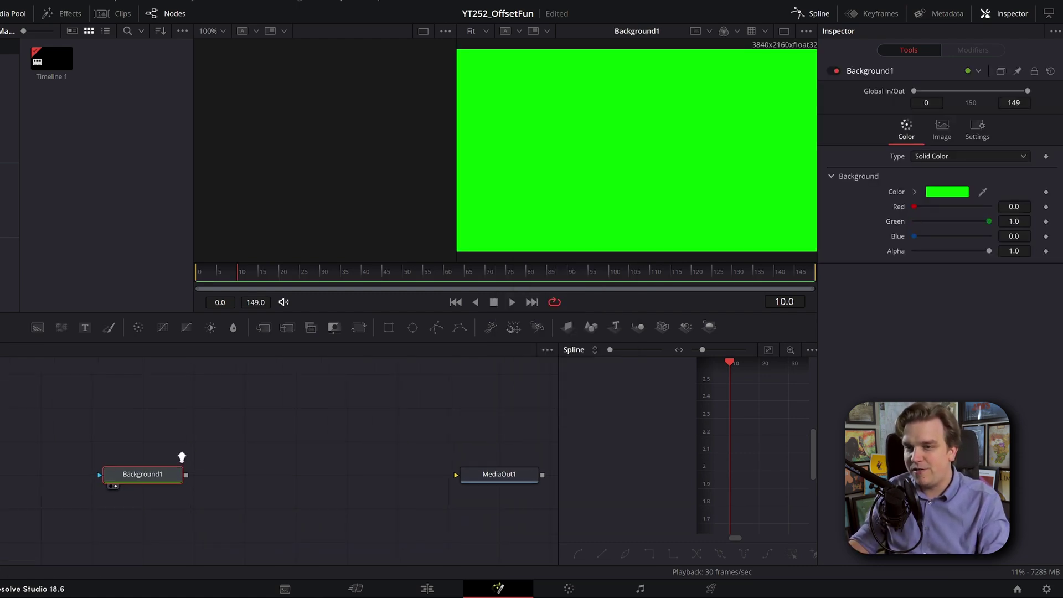
Mask the green background with an ellipse whose width and height are both 0.02.
click(413, 328)
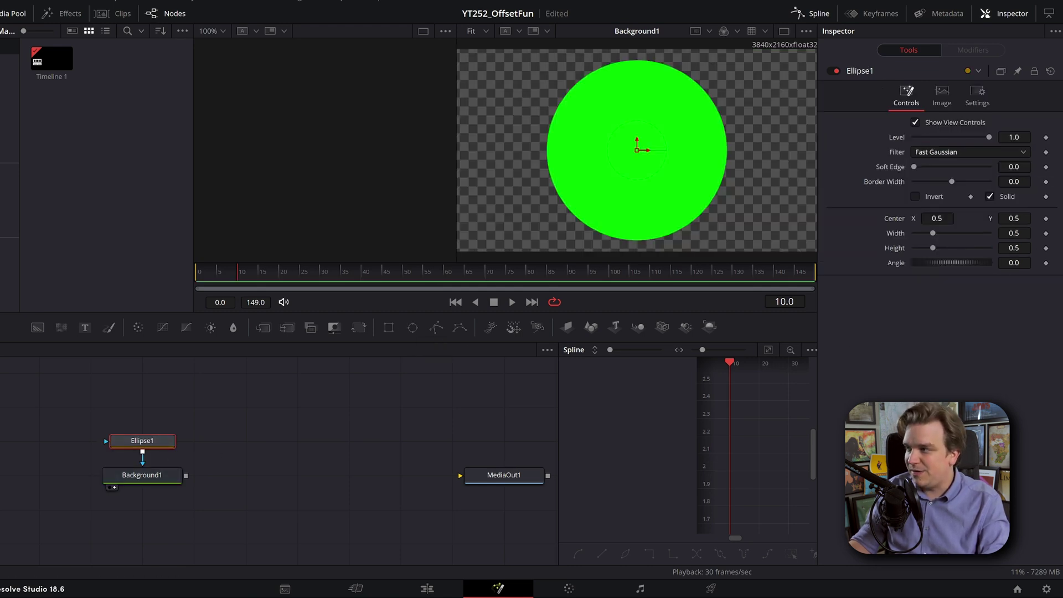
key(Tab)
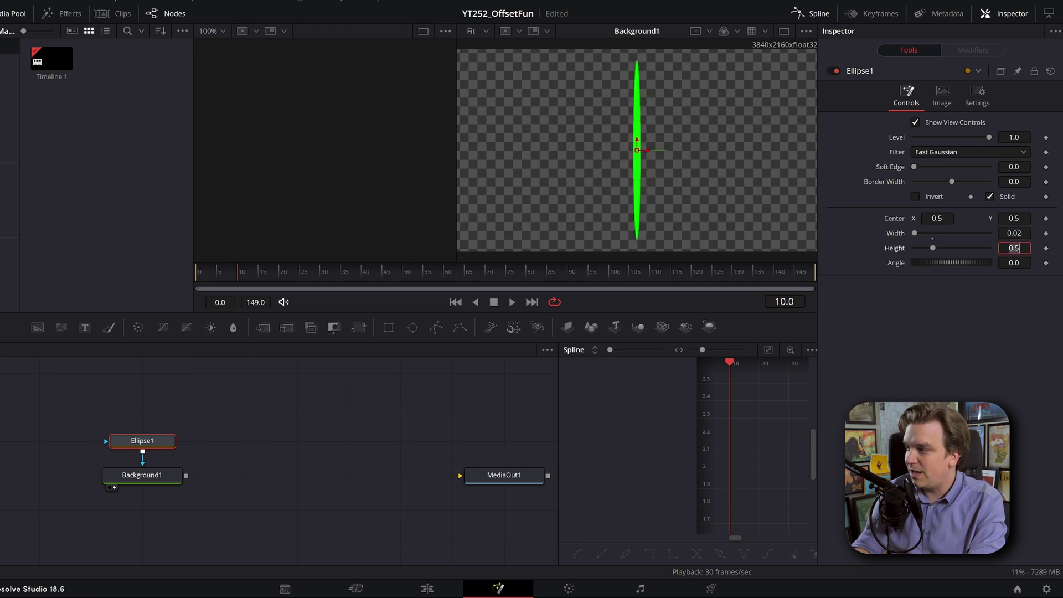
text(.)
text(.02)
key(Tab)
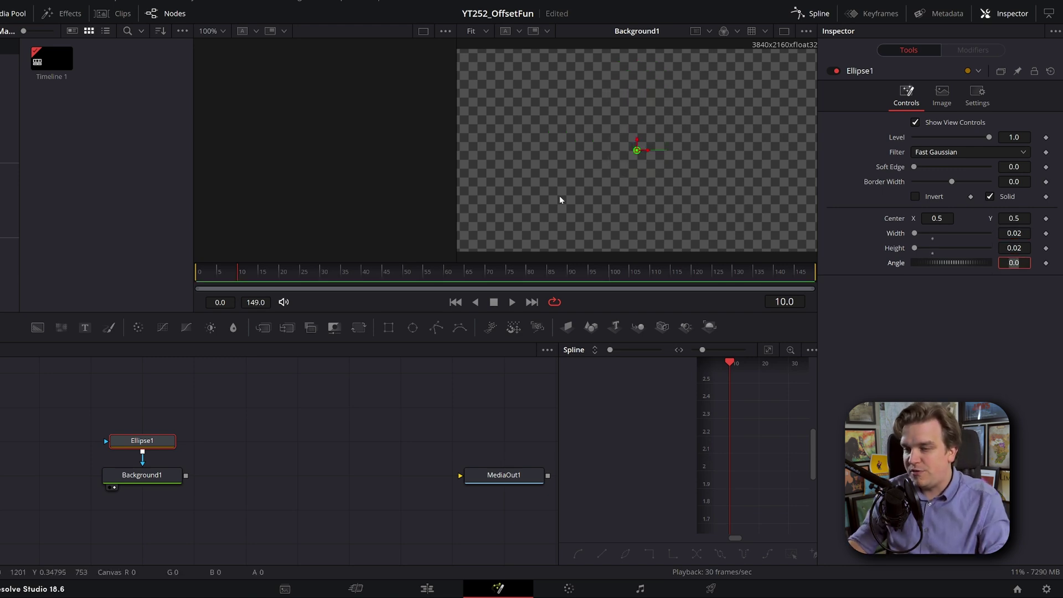
Duplicate the Ellipse1 mask so the copy sits between it and Background1, and rename the copy Ellipse2.
click(325, 400)
drag(228, 418, 257, 422)
scroll(255, 422, up, 1)
click(192, 453)
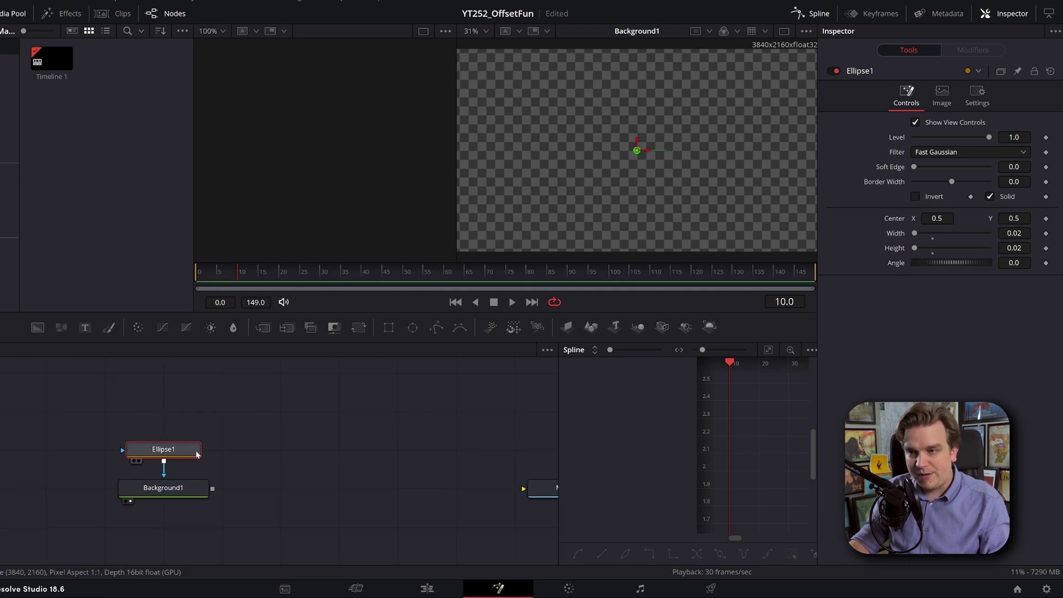
key(ctrl+v)
scroll(223, 457, up, 1)
click(146, 450)
click(156, 499)
key(F2)
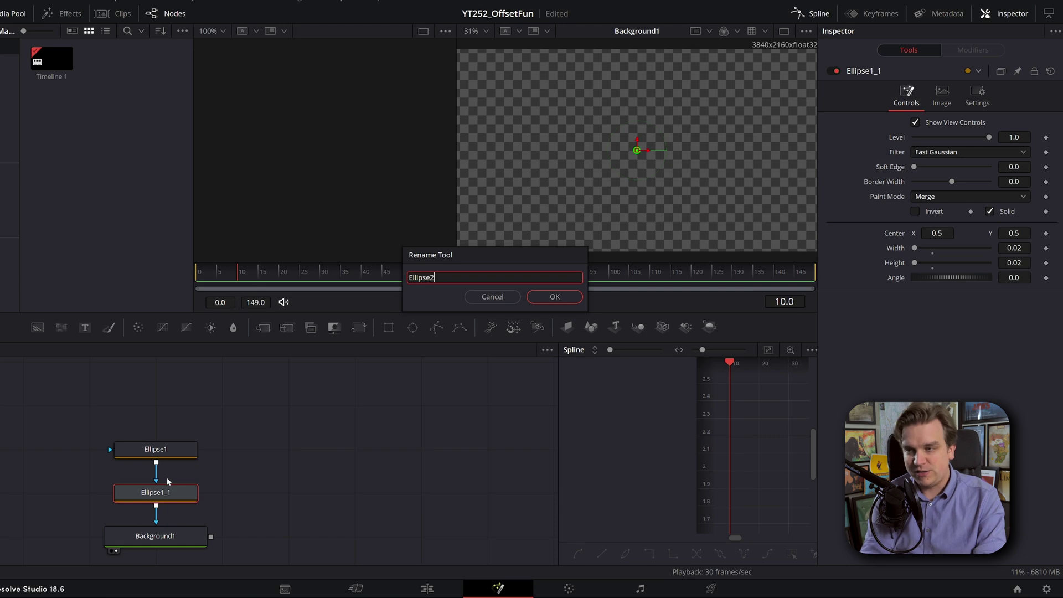
key(Return)
click(277, 497)
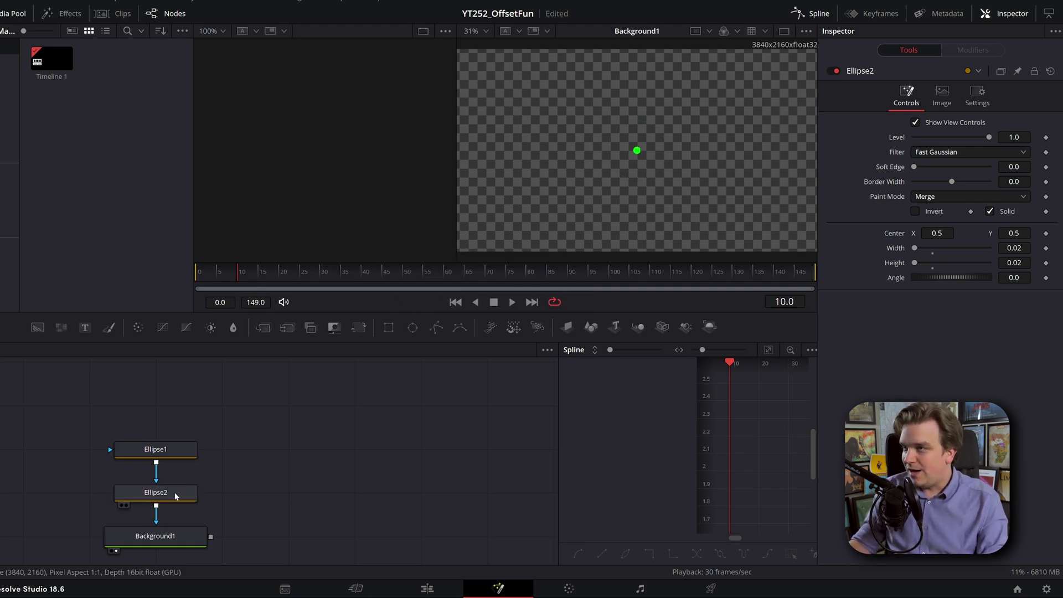
Move Ellipse2 up and to the right, to a center of about X 0.56, Y 0.68.
click(168, 488)
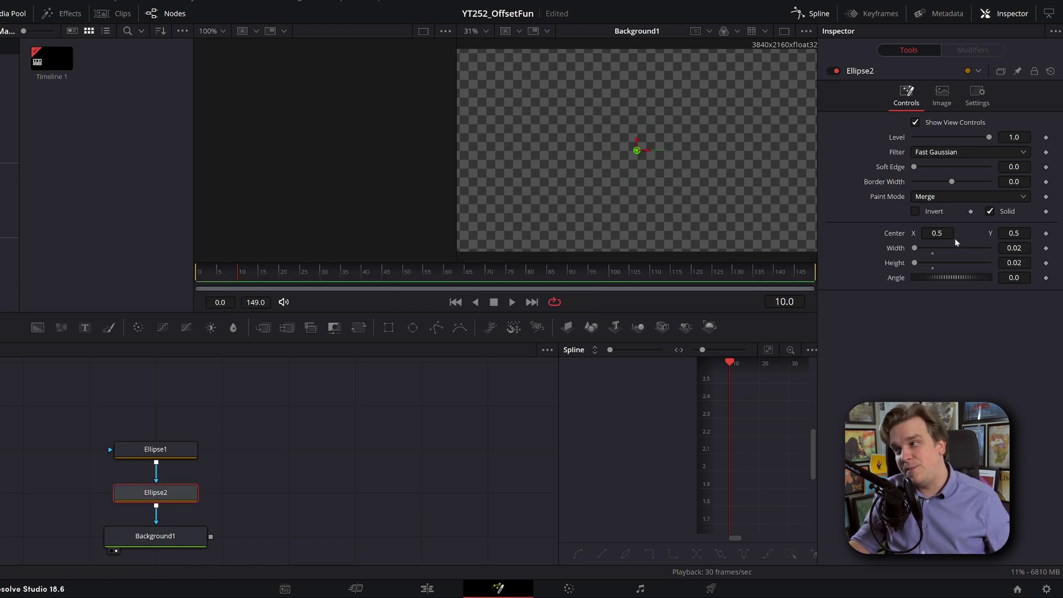
drag(938, 233, 973, 234)
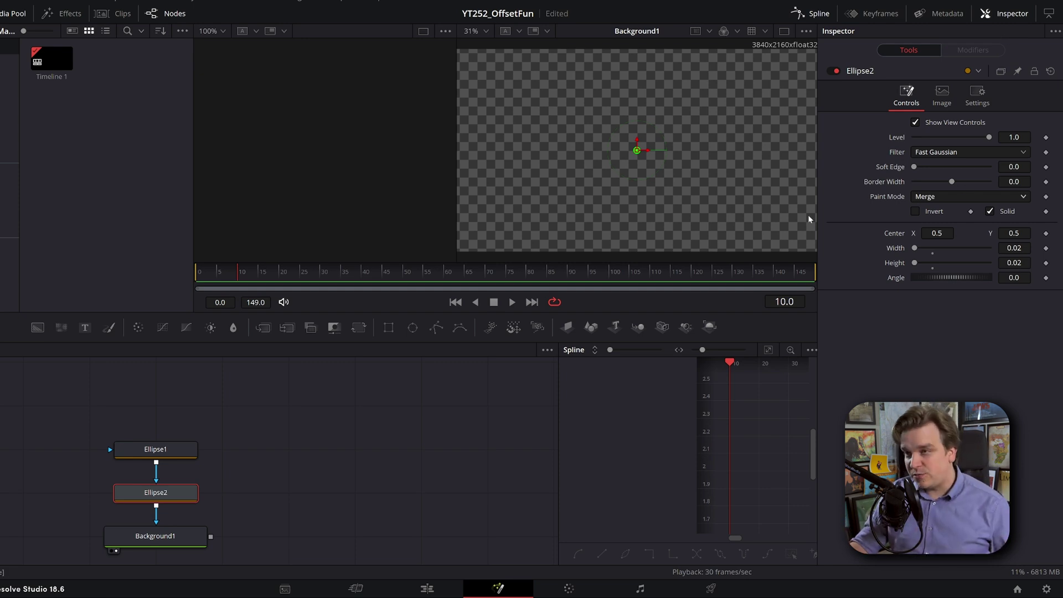
drag(936, 234, 962, 237)
drag(1039, 234, 1024, 234)
drag(663, 151, 661, 117)
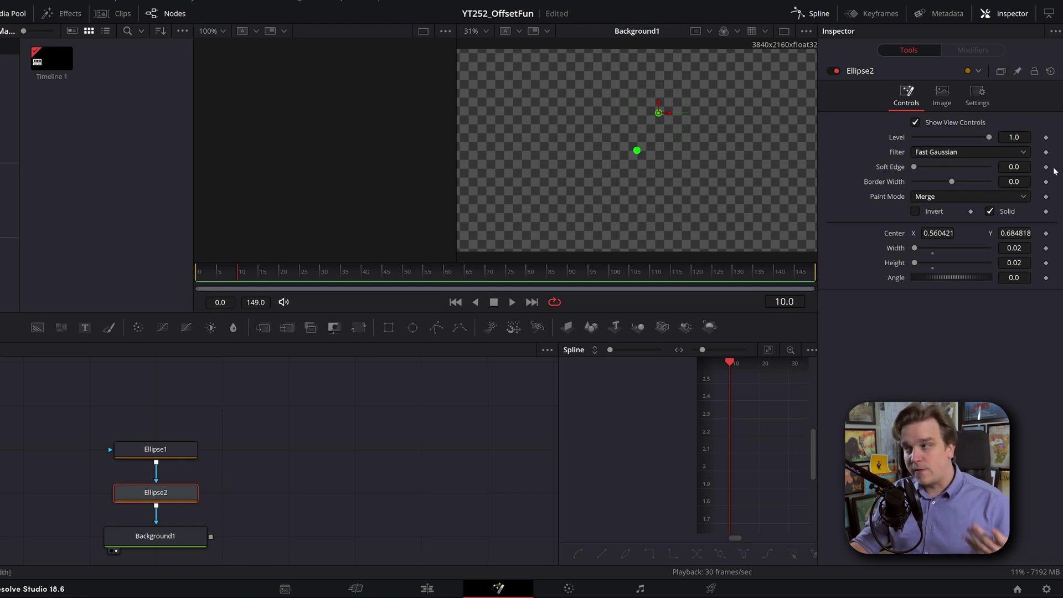
Try keyframing Ellipse2's center at frame 10 and moving the dot at frame 18, and undo it.
click(1046, 234)
drag(239, 279, 271, 279)
drag(659, 113, 687, 138)
mouse_move(270, 273)
mouse_down()
mouse_move(231, 279)
mouse_move(270, 288)
mouse_up()
key(ctrl+z)
key(ctrl+z)
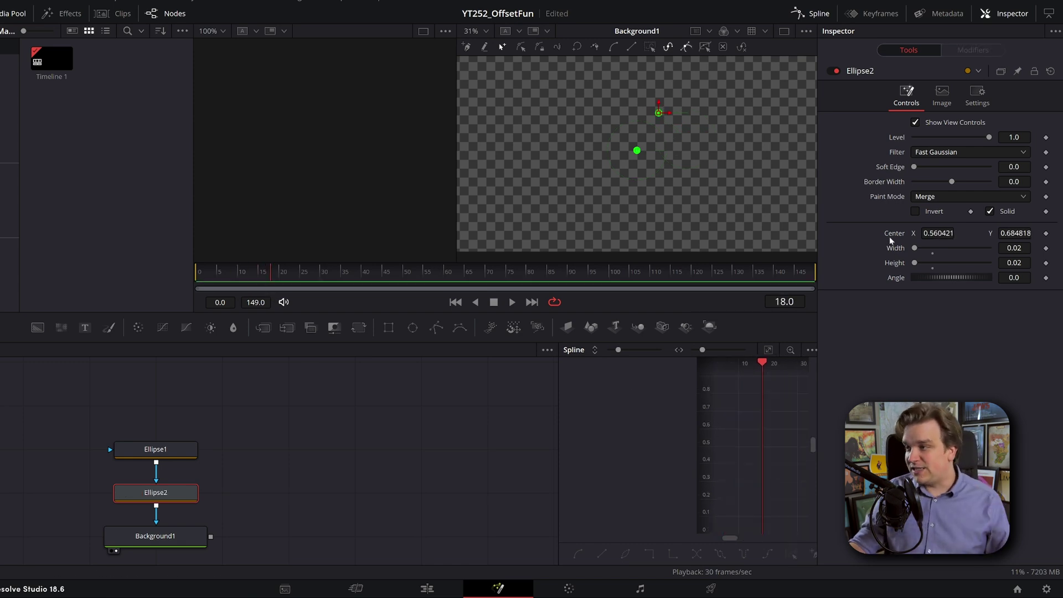
Try adding an expression to Ellipse2's center and undo it.
right_click(894, 236)
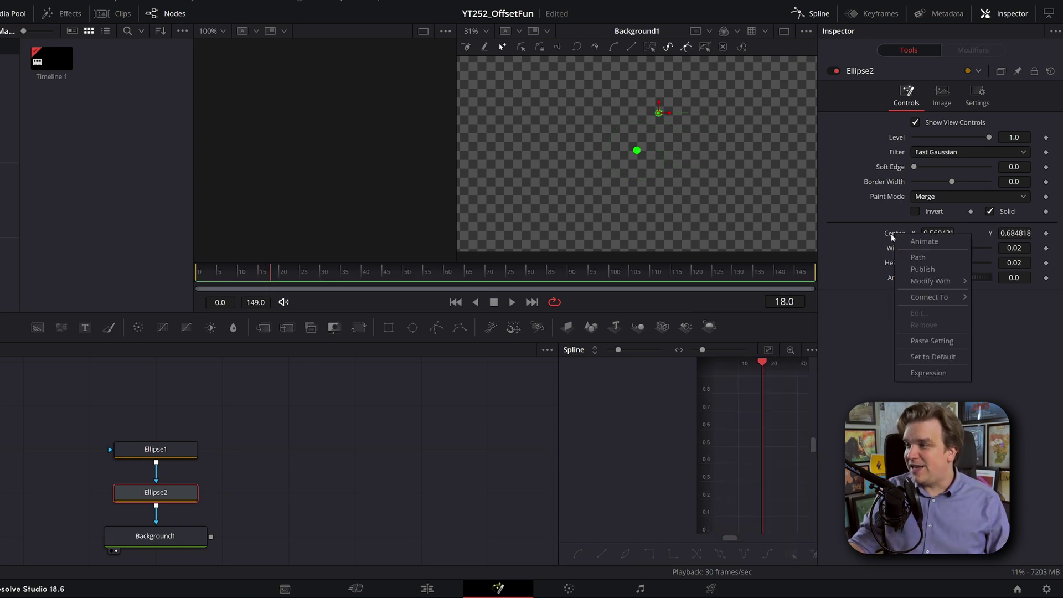
click(926, 373)
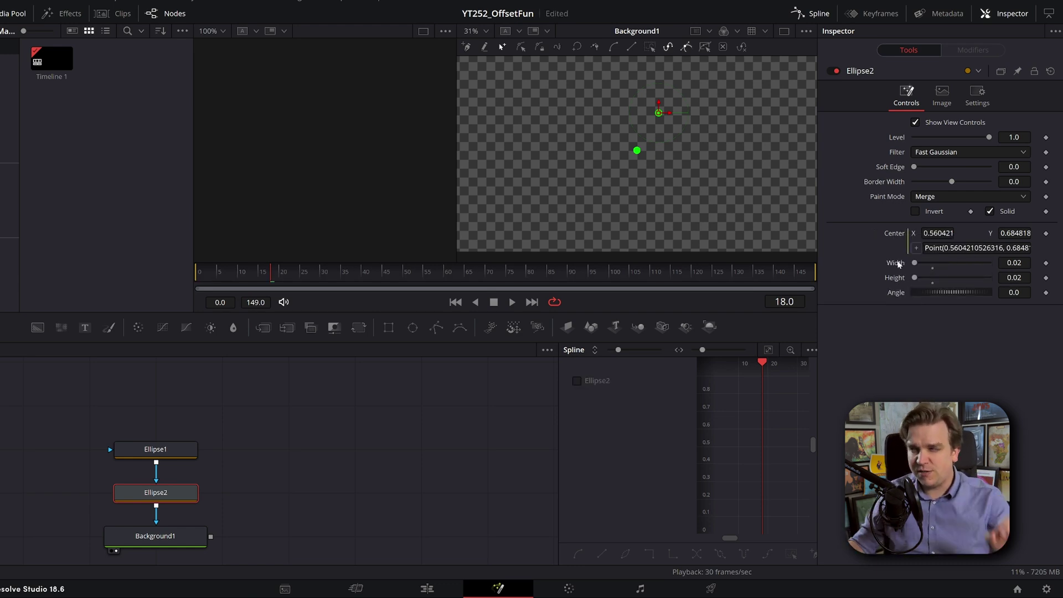
key(ctrl+z)
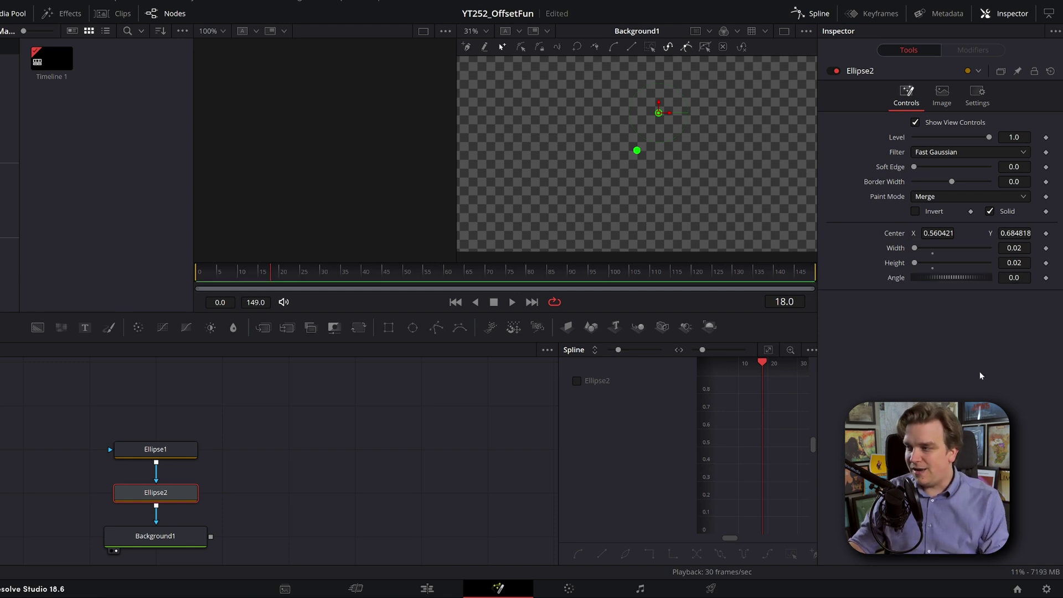
right_click(892, 234)
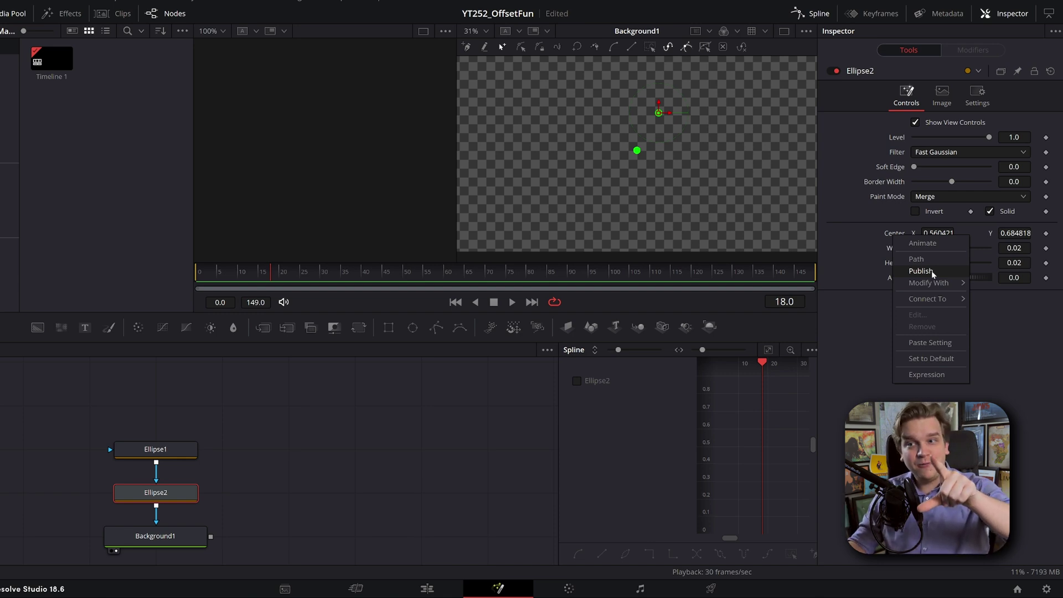
click(40, 390)
Publish the center of Ellipse1 and show the resulting modifier's controls.
click(155, 449)
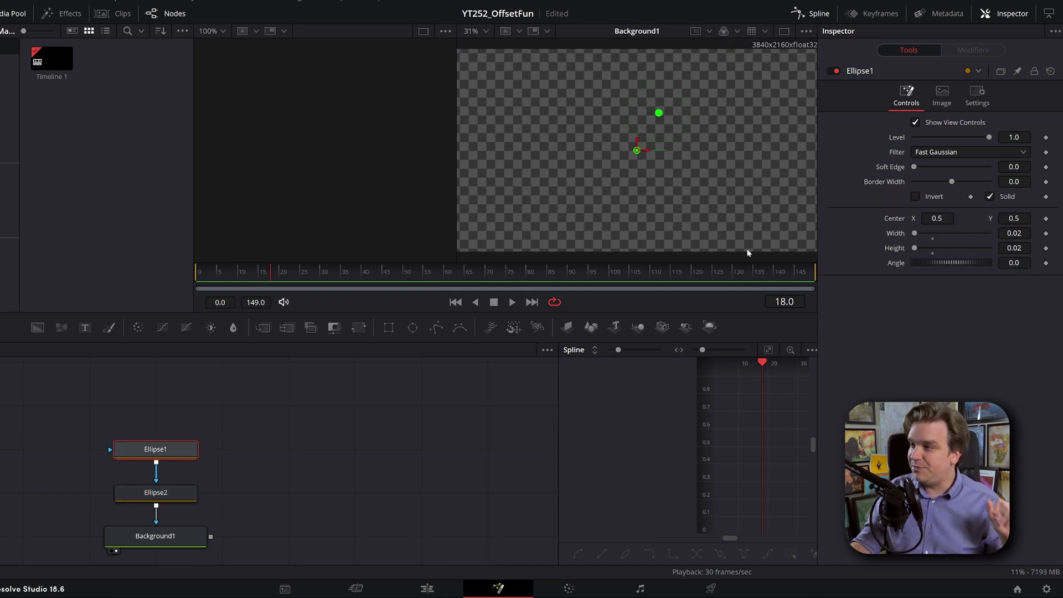
right_click(896, 219)
click(933, 255)
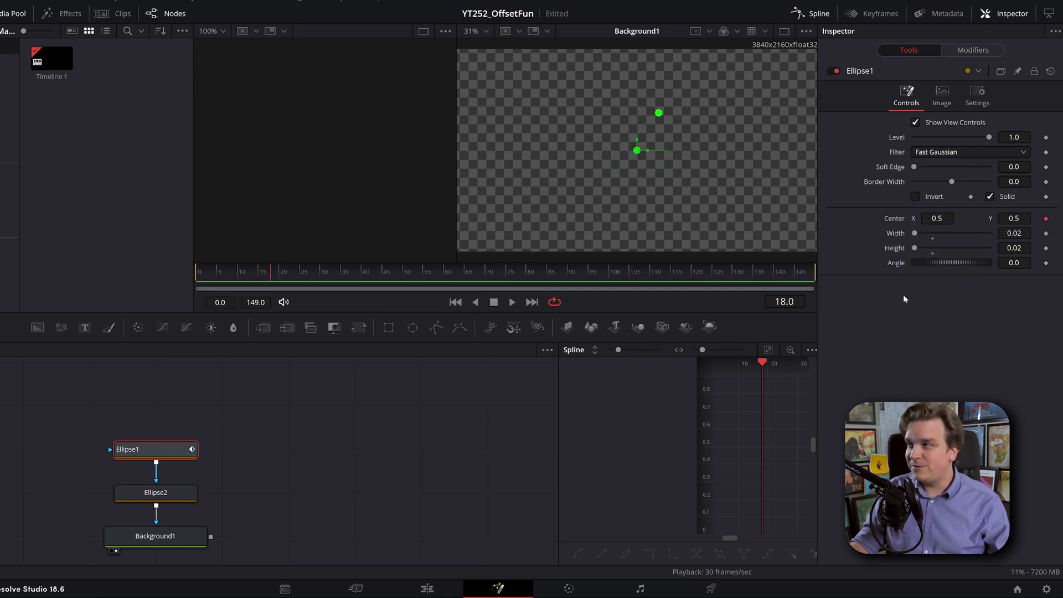
click(974, 50)
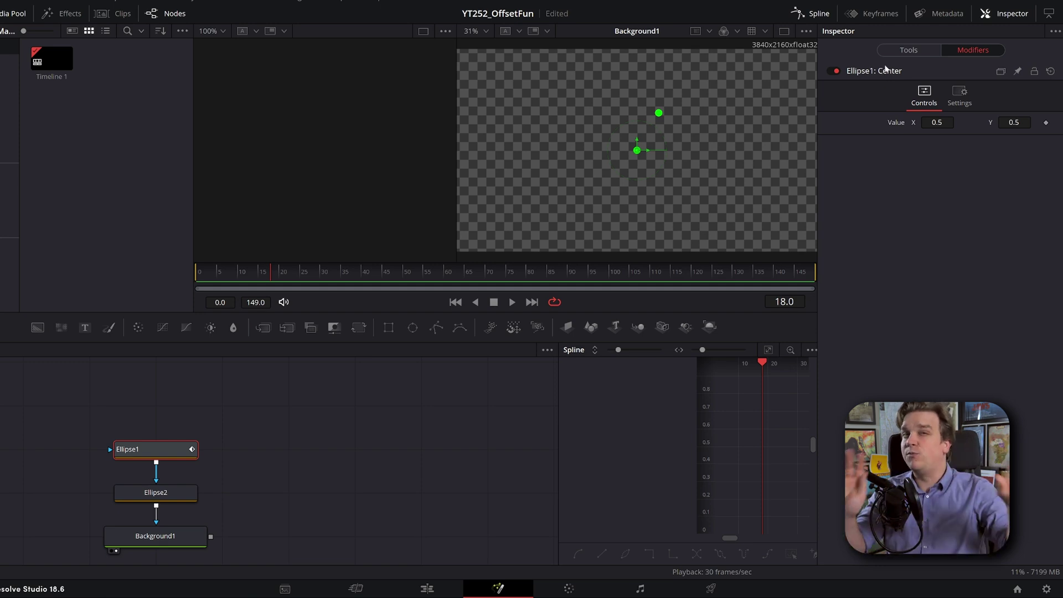
Apply a Perturb modifier to Ellipse2's center and show its controls.
click(171, 498)
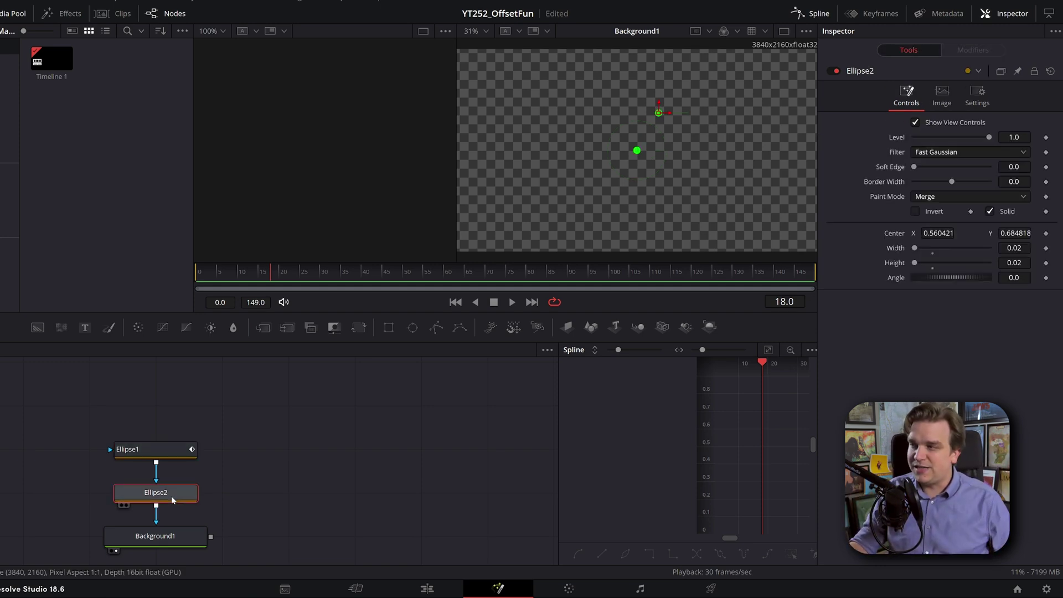
right_click(897, 237)
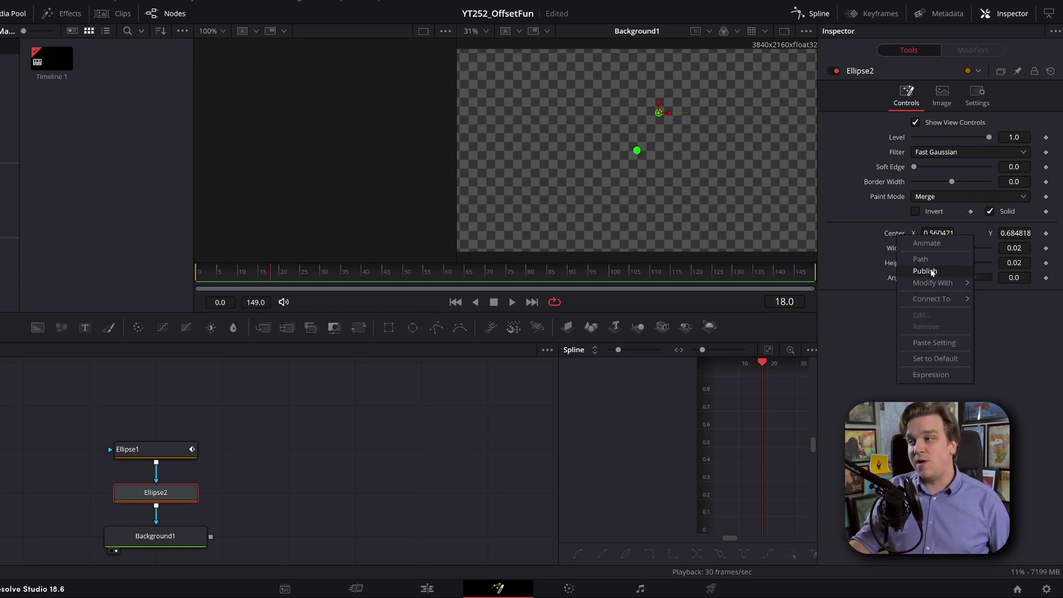
mouse_move(926, 284)
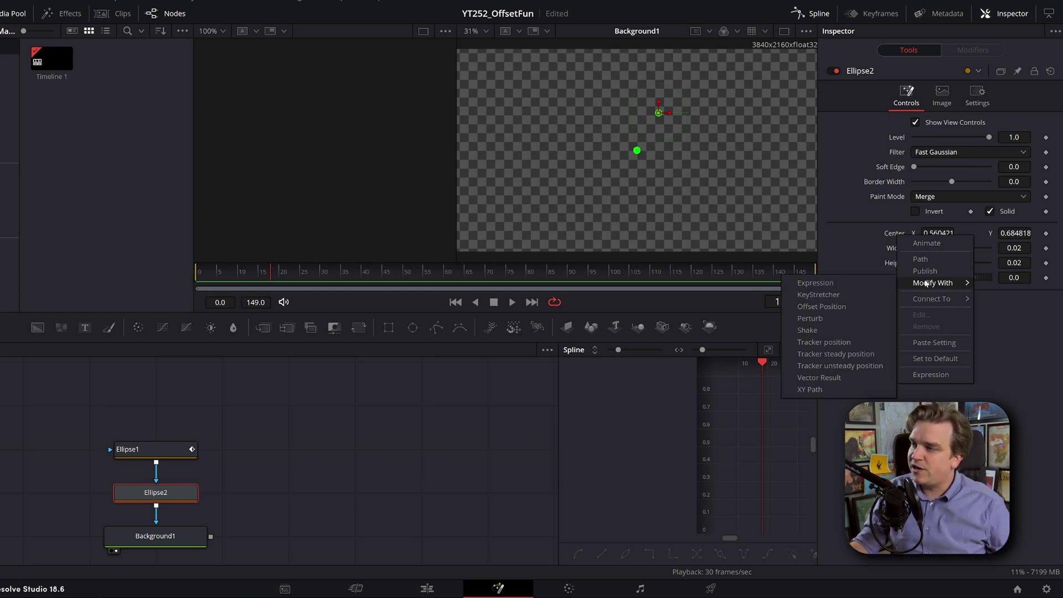
click(864, 316)
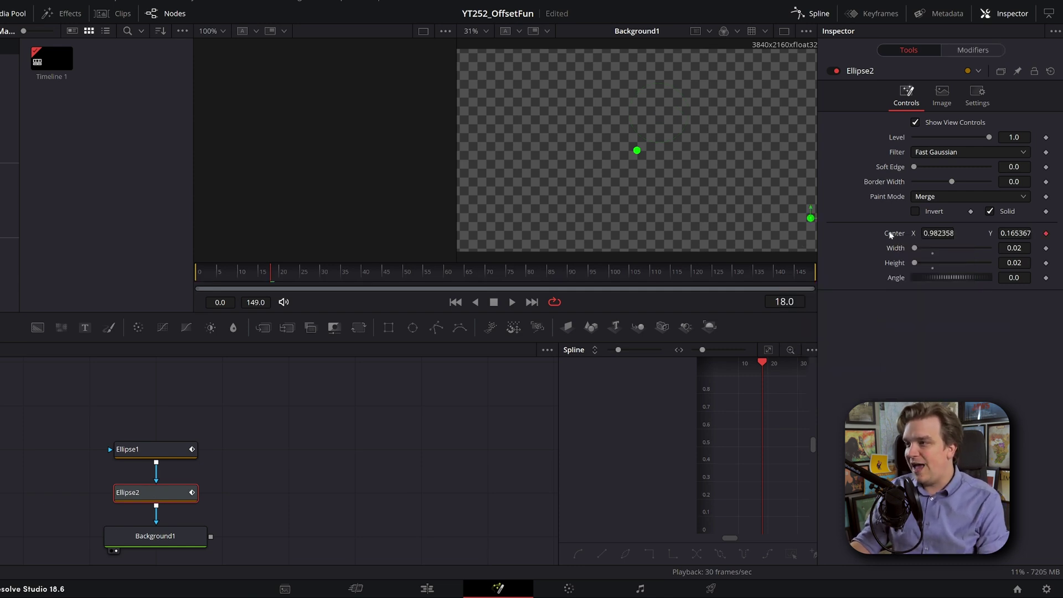
click(974, 51)
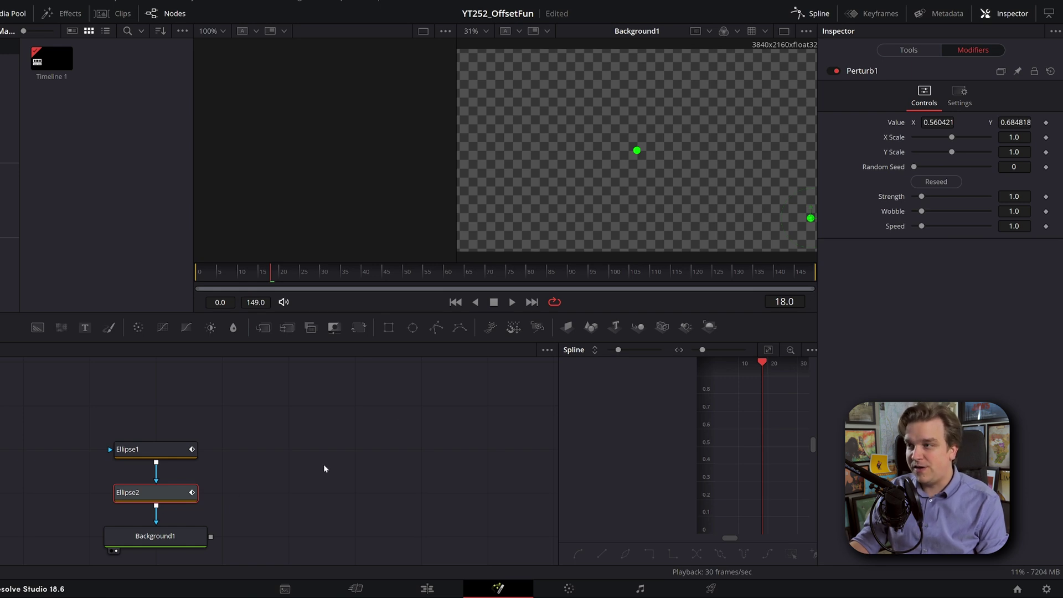
Play back the animation while trying out different Perturb strength, X Scale and Y Scale values.
key(space)
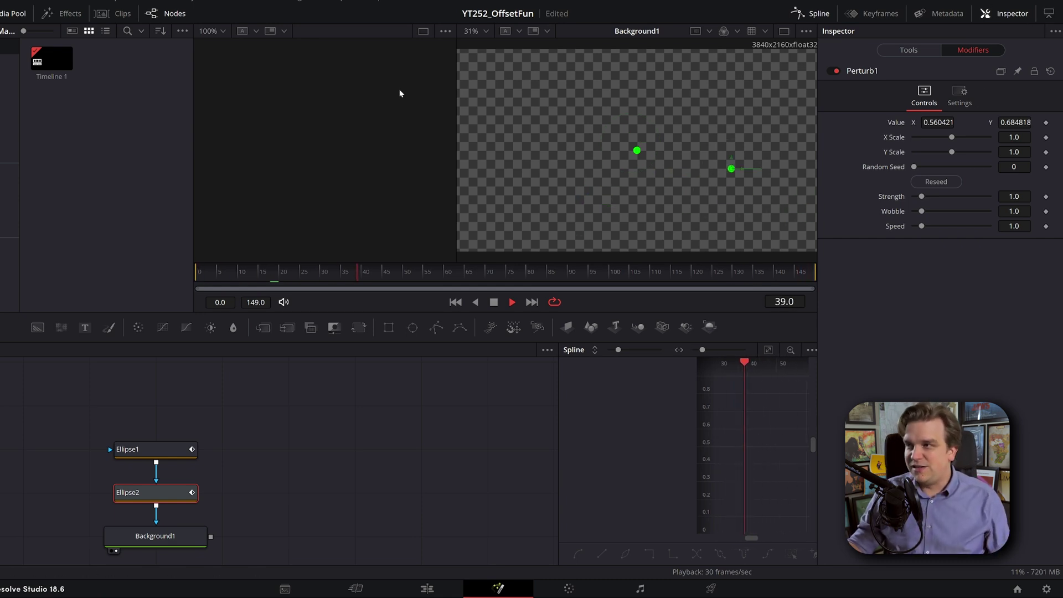
drag(921, 197, 916, 196)
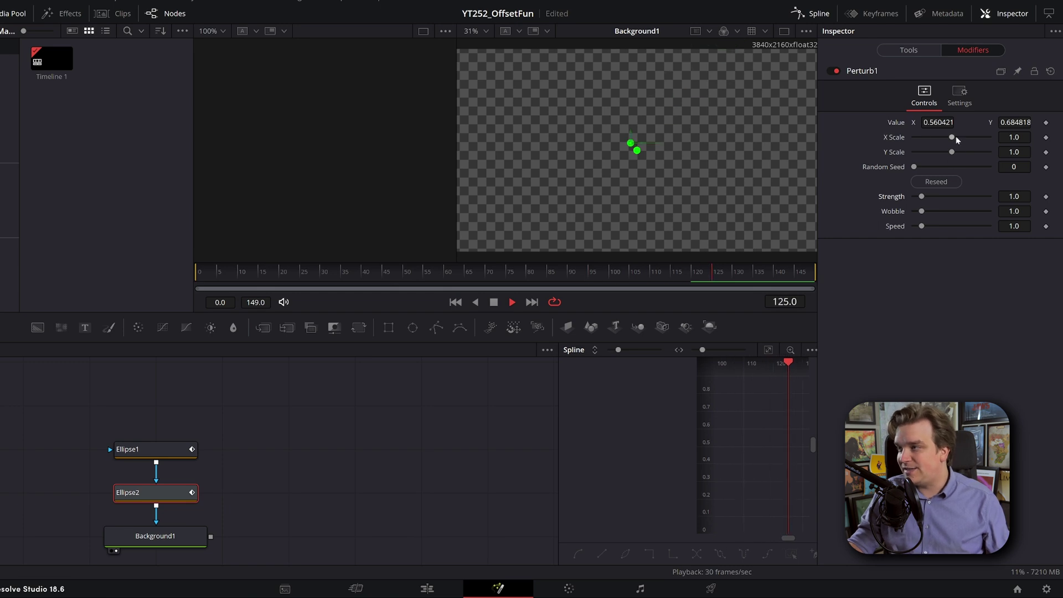
drag(952, 139, 905, 143)
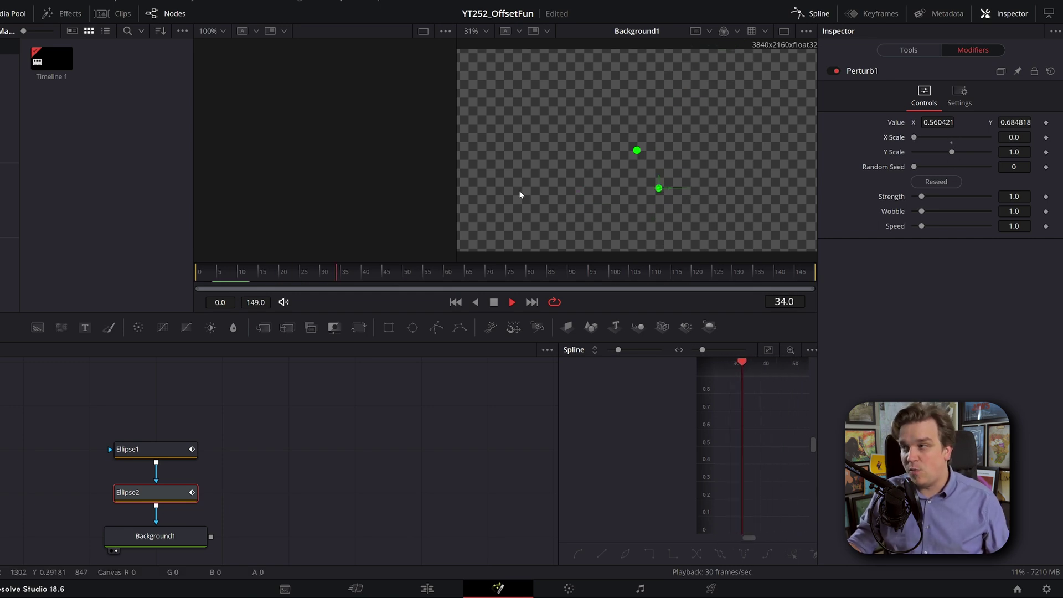
drag(914, 137, 944, 150)
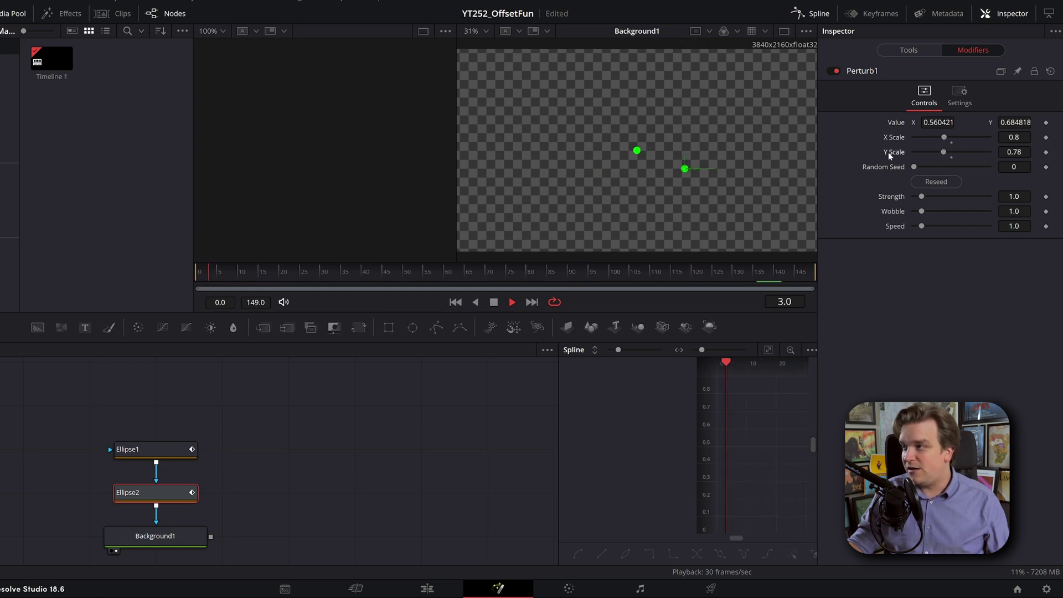
Set the Perturb modifier's strength to 0.75 and its speed to 1.57.
mouse_move(1018, 197)
mouse_down()
mouse_move(986, 197)
mouse_move(1020, 196)
mouse_up()
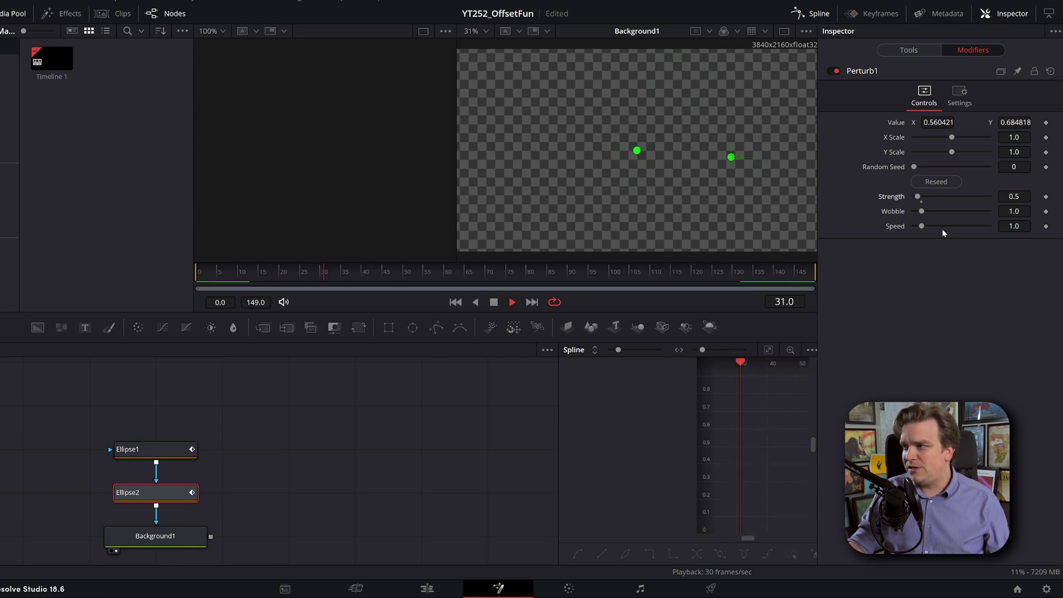
drag(922, 226, 926, 227)
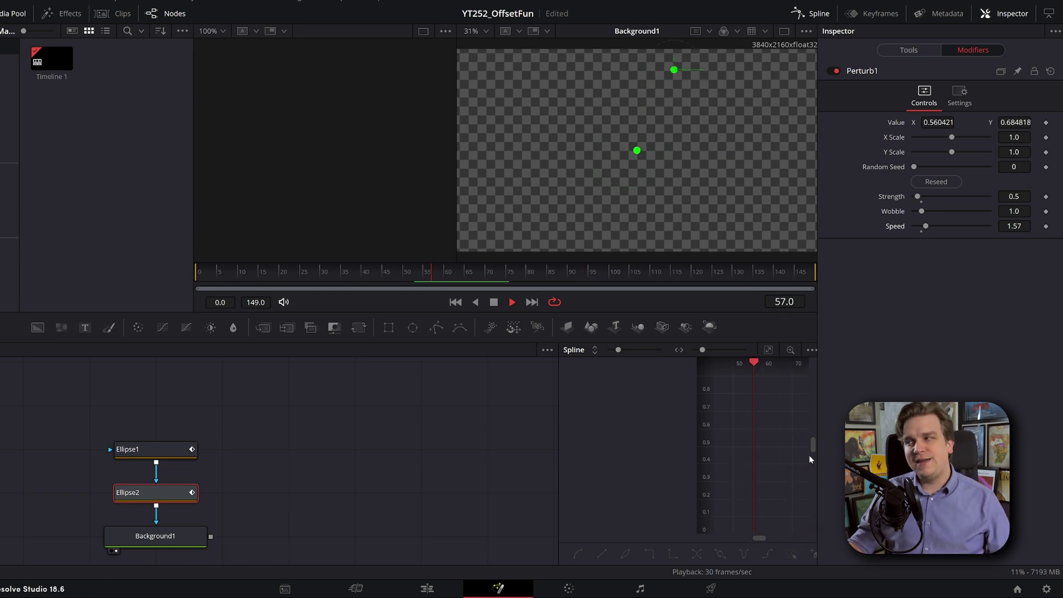
drag(1014, 196, 1023, 196)
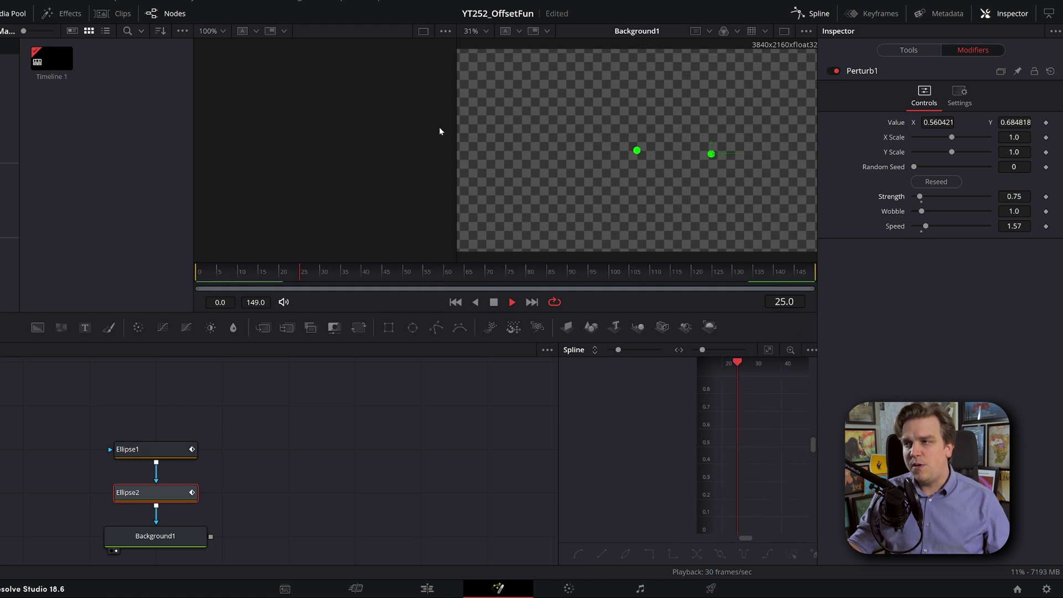
Add a second, unconnected Background node beside the ellipses with red at 1.0 and show it in the second viewer.
click(295, 506)
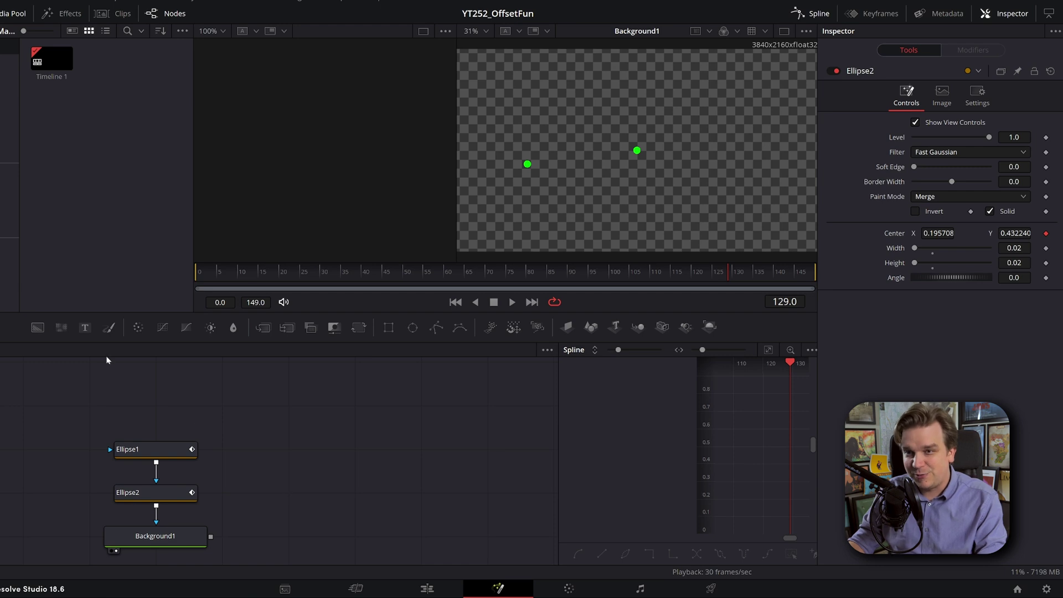
click(37, 328)
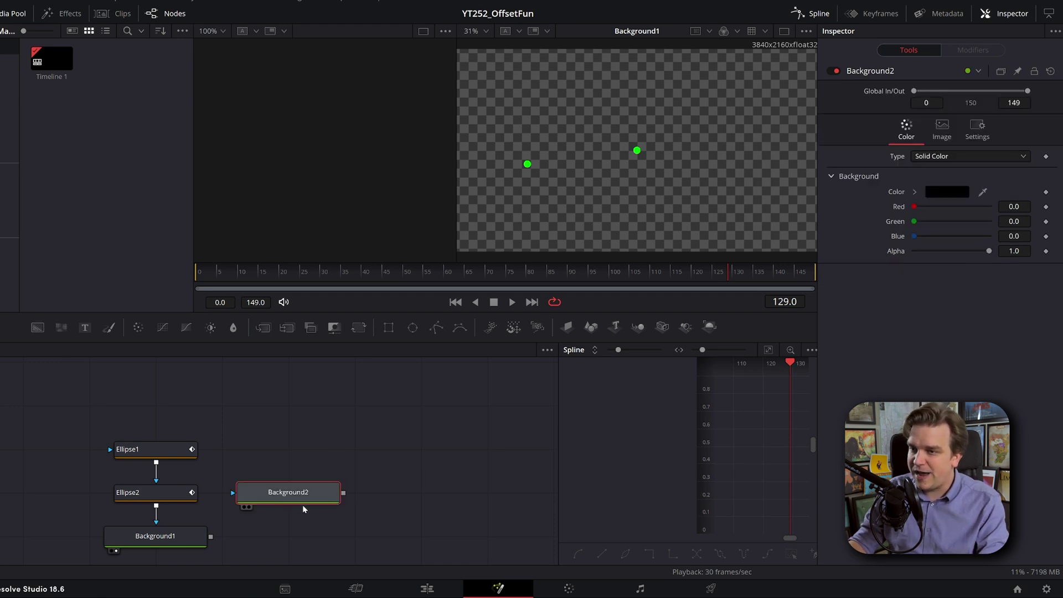
drag(914, 206, 993, 207)
key(2)
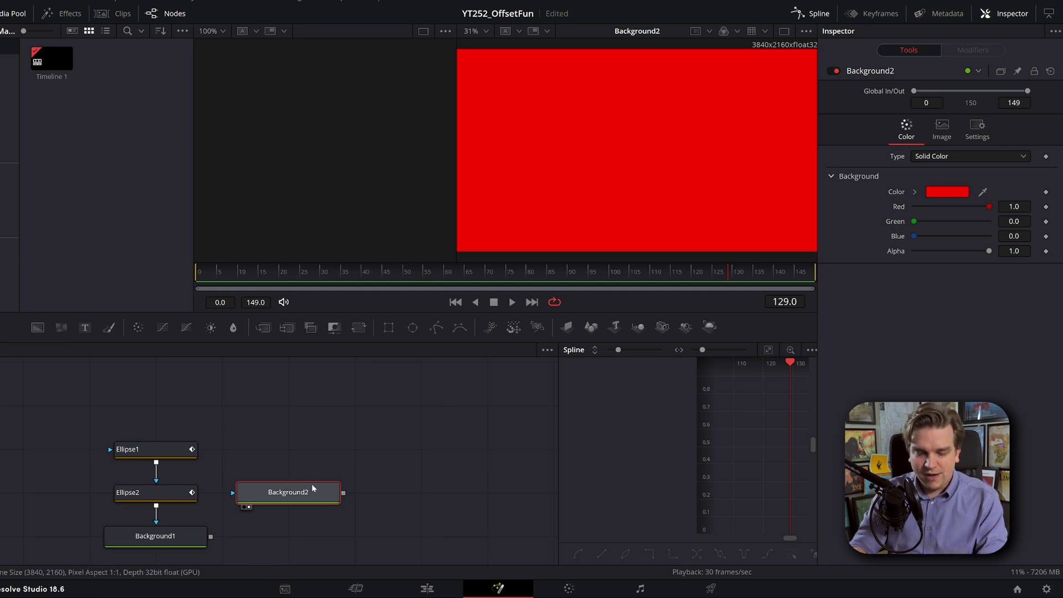
Add a Triangle mask to the red Background2 node.
key(shift+space)
text(bg)
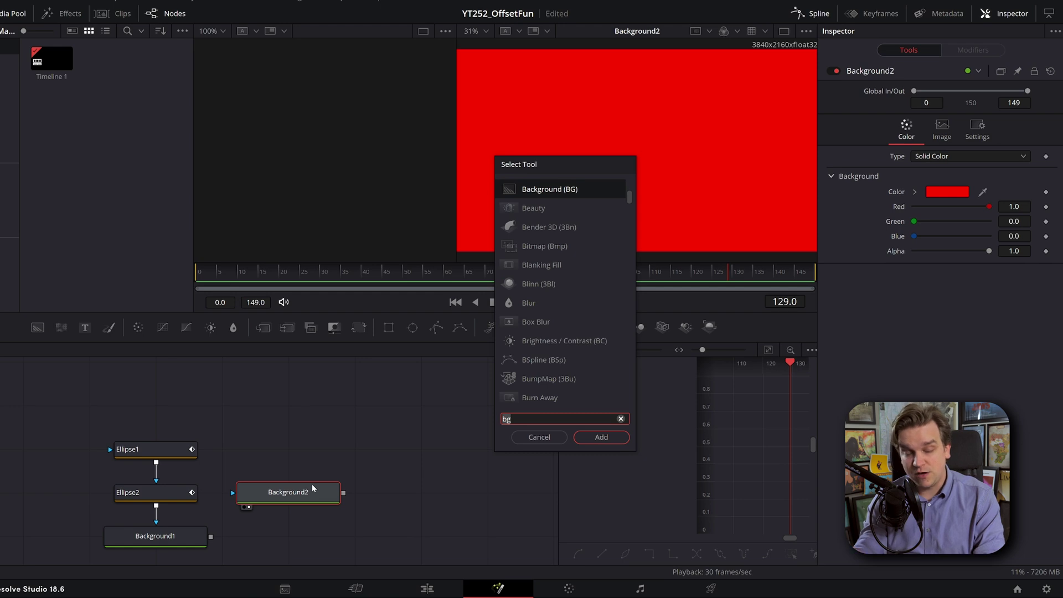
text(star)
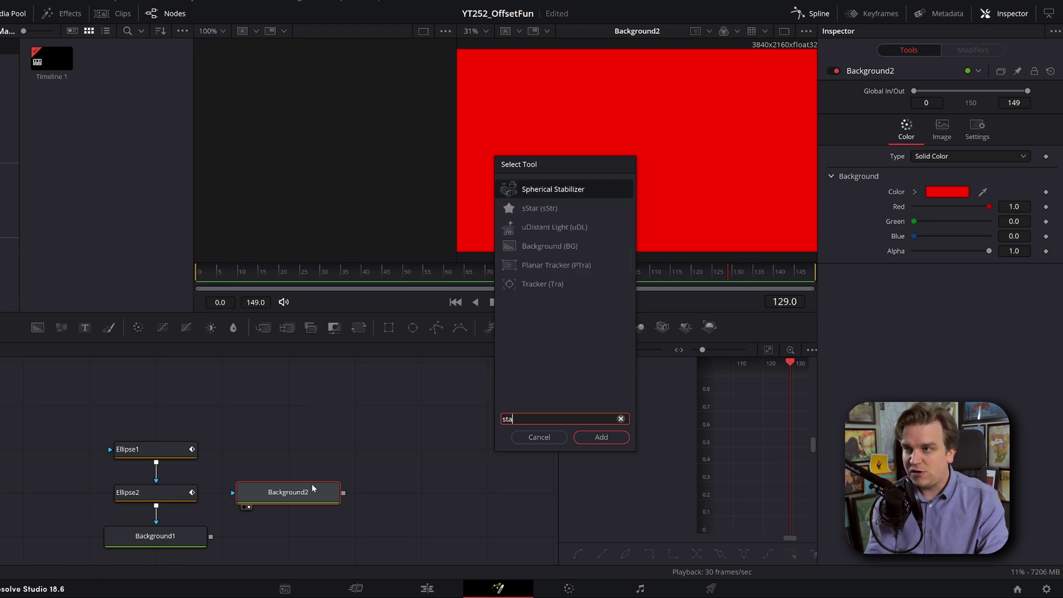
key(BackSpace)
key(BackSpace)
key(BackSpace)
key(BackSpace)
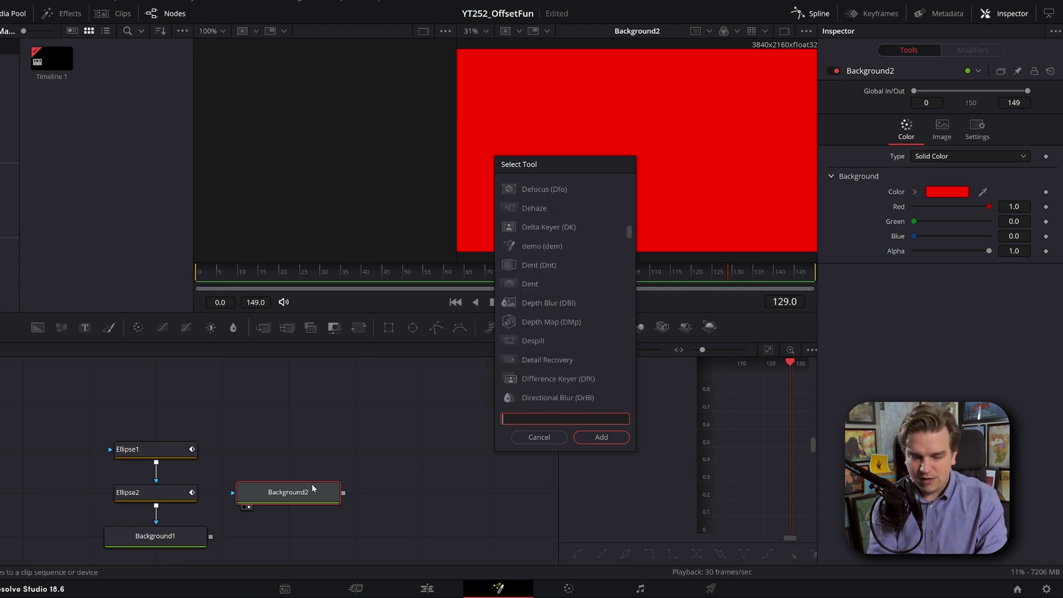
text(tri)
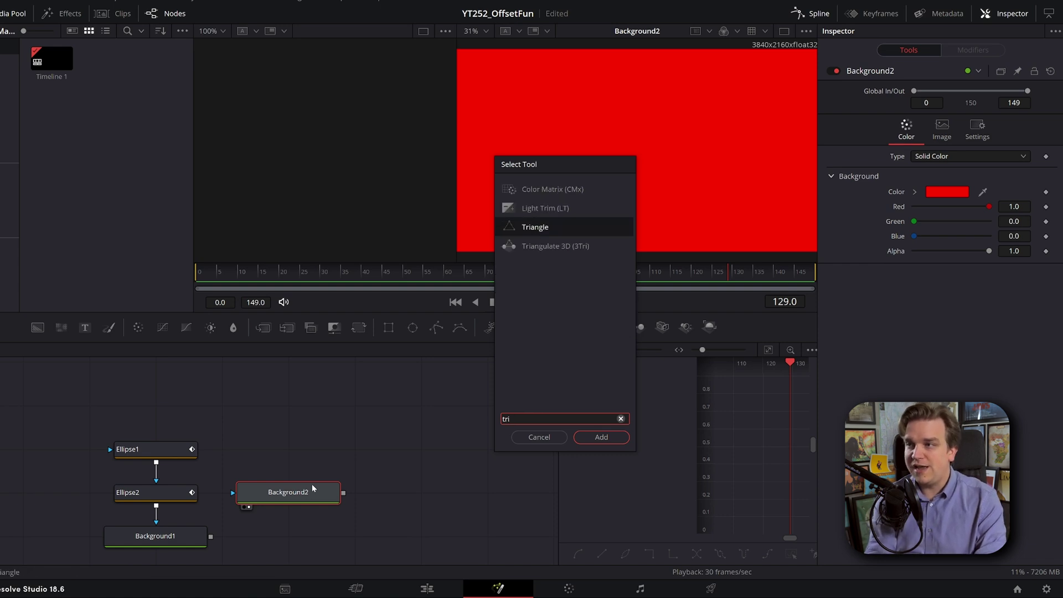
key(Return)
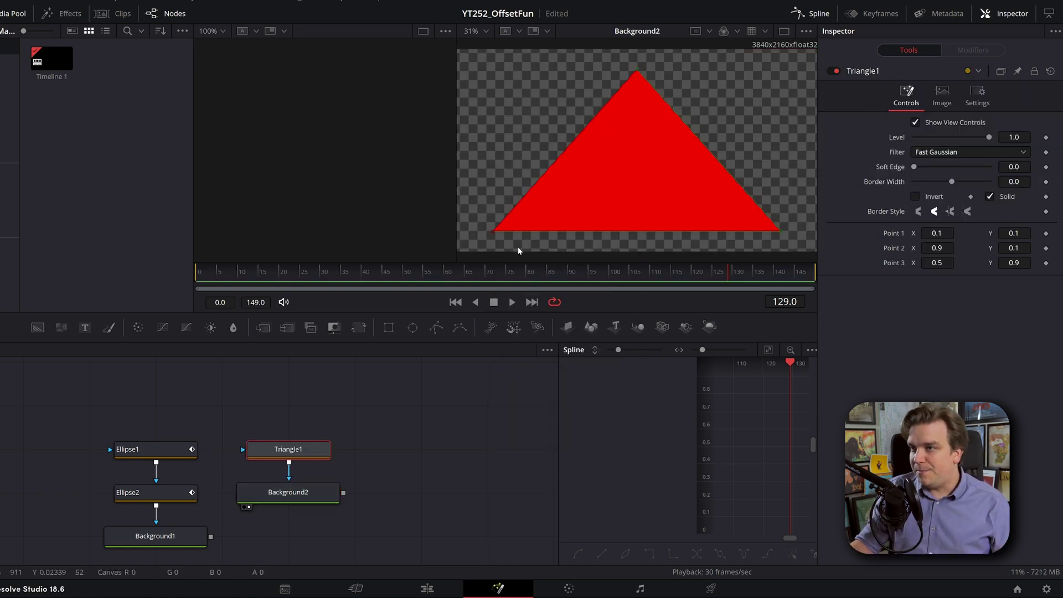
Reshape the triangle by its corner points into a small sideways arrowhead near the frame's center, pointing right.
drag(494, 231, 643, 177)
drag(638, 70, 640, 143)
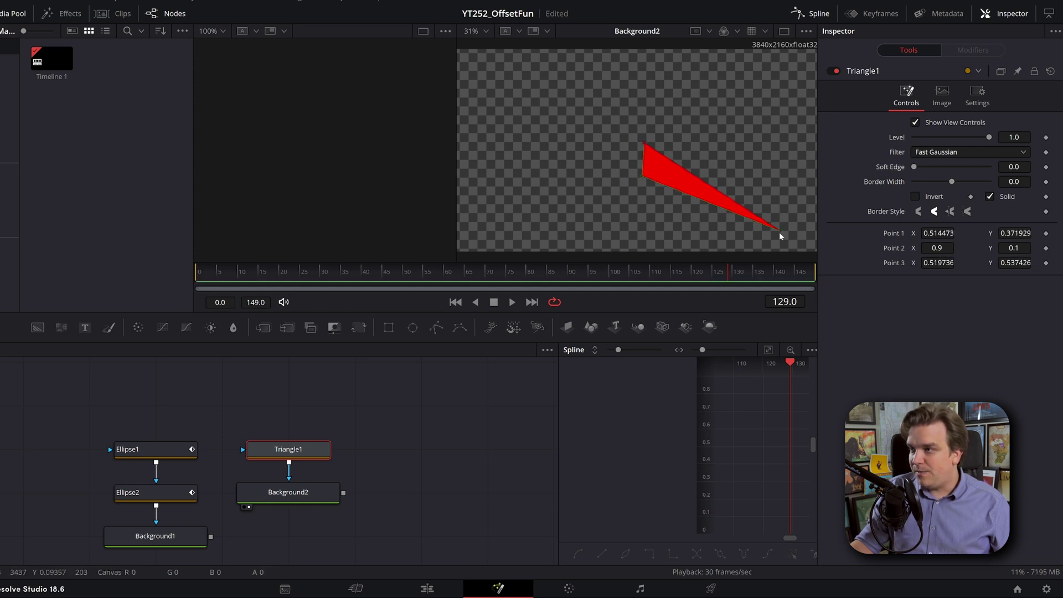
drag(781, 236, 685, 161)
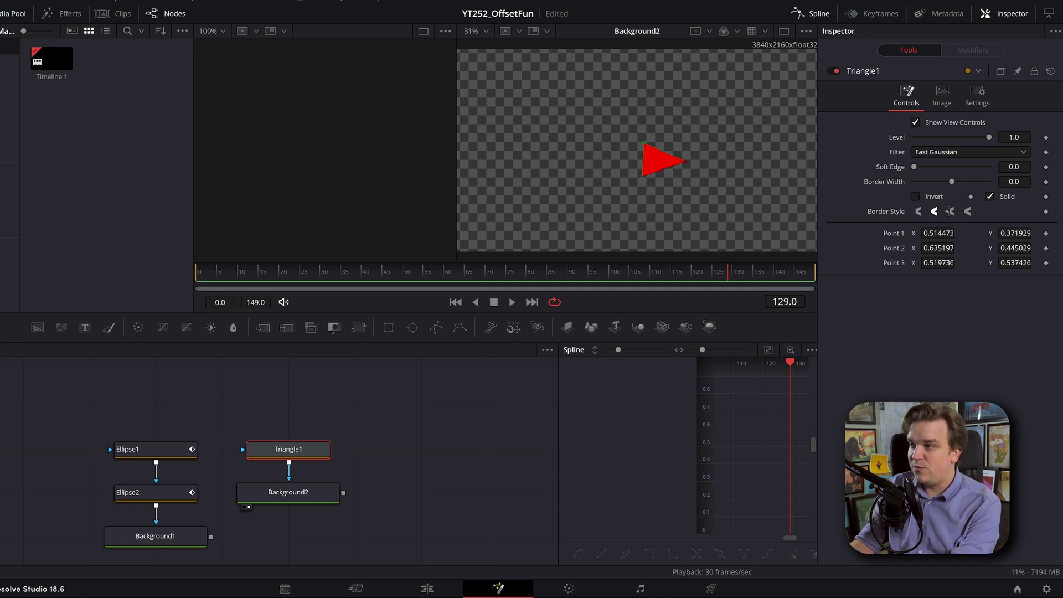
Set the triangle's Point 1 X and Point 3 X to 0.5, and its Point 2 Y to 0.5.
double_click(938, 234)
text(.5)
double_click(939, 263)
text(.5)
click(941, 248)
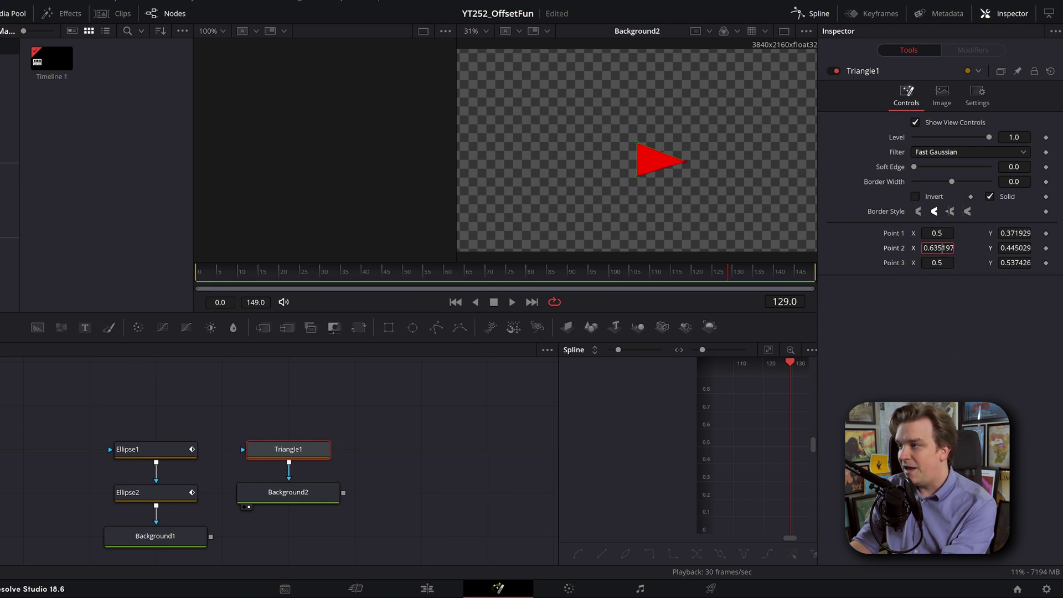
click(1015, 248)
text(.5)
Set the triangle's Point 1 Y to 0.45 and Point 3 Y to 0.55, and adjust Point 2 X to about 0.63.
click(1015, 263)
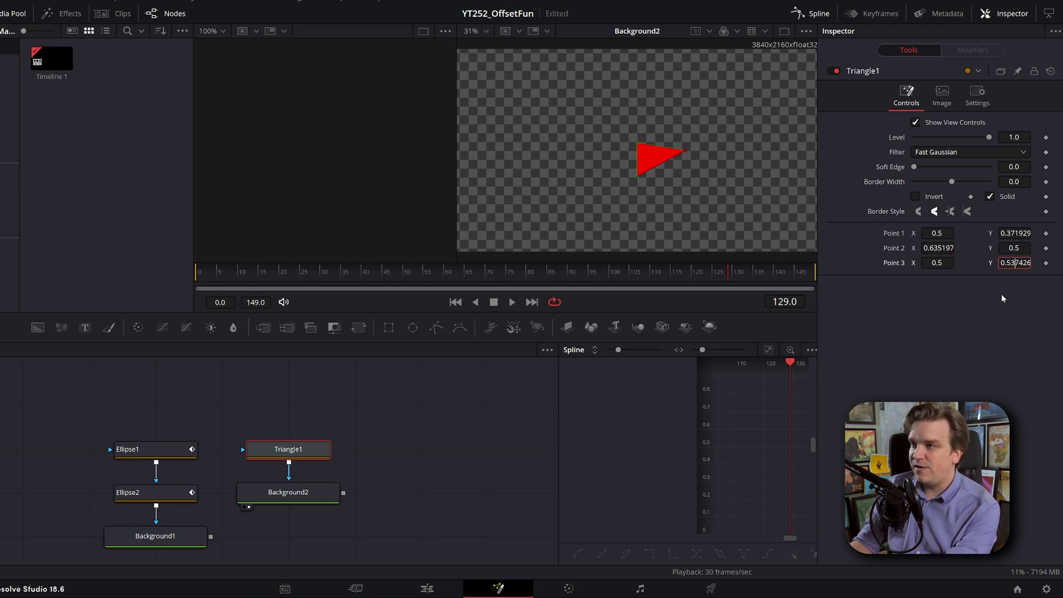
drag(1015, 233, 1038, 233)
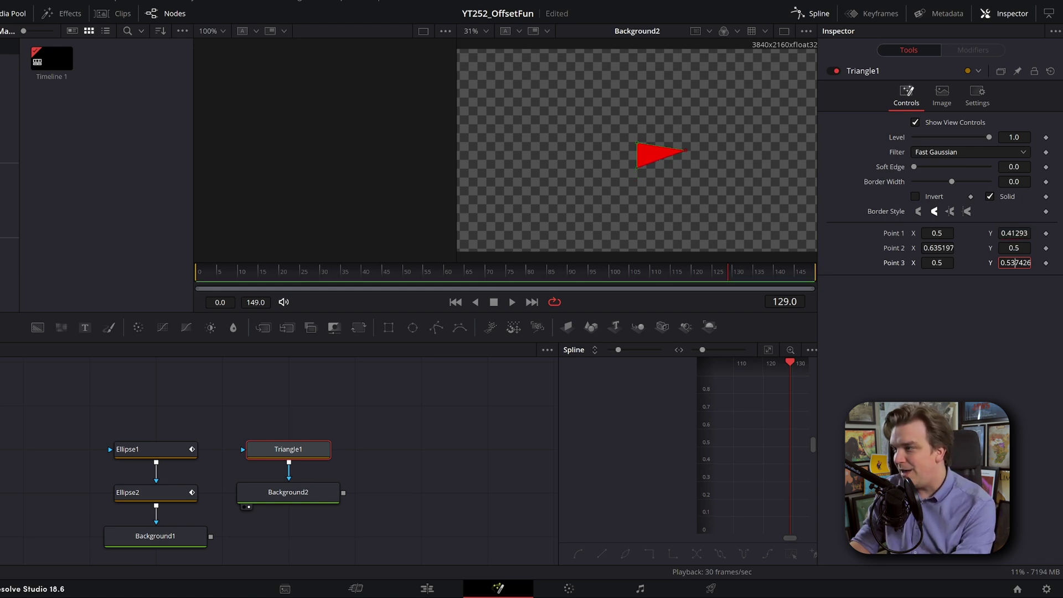
double_click(1007, 237)
text(.45)
click(1014, 264)
text(.55)
key(Return)
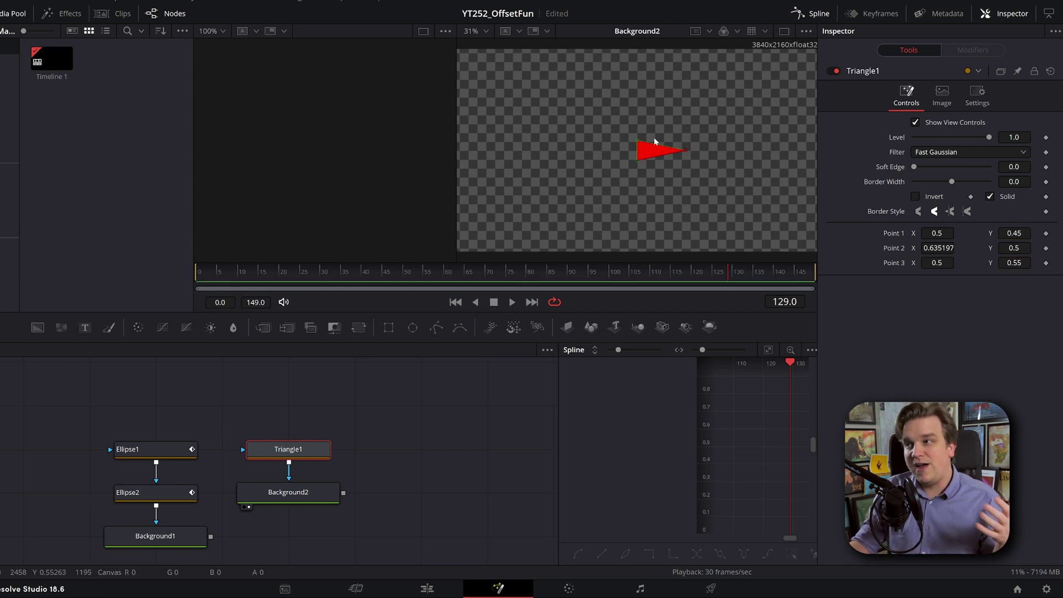
drag(937, 248, 860, 248)
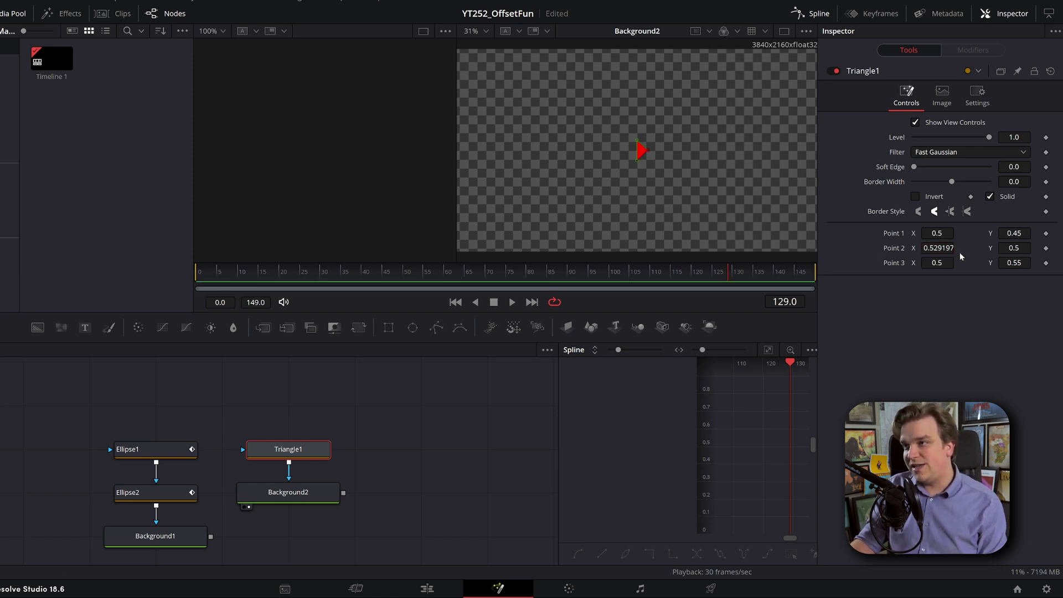
mouse_move(938, 249)
mouse_down()
mouse_move(1049, 249)
mouse_move(938, 248)
mouse_up()
Merge the triangle-masked Background2 over Background1.
click(474, 463)
drag(412, 478, 439, 404)
scroll(387, 401, up, 2)
drag(346, 494, 356, 497)
scroll(357, 497, up, 1)
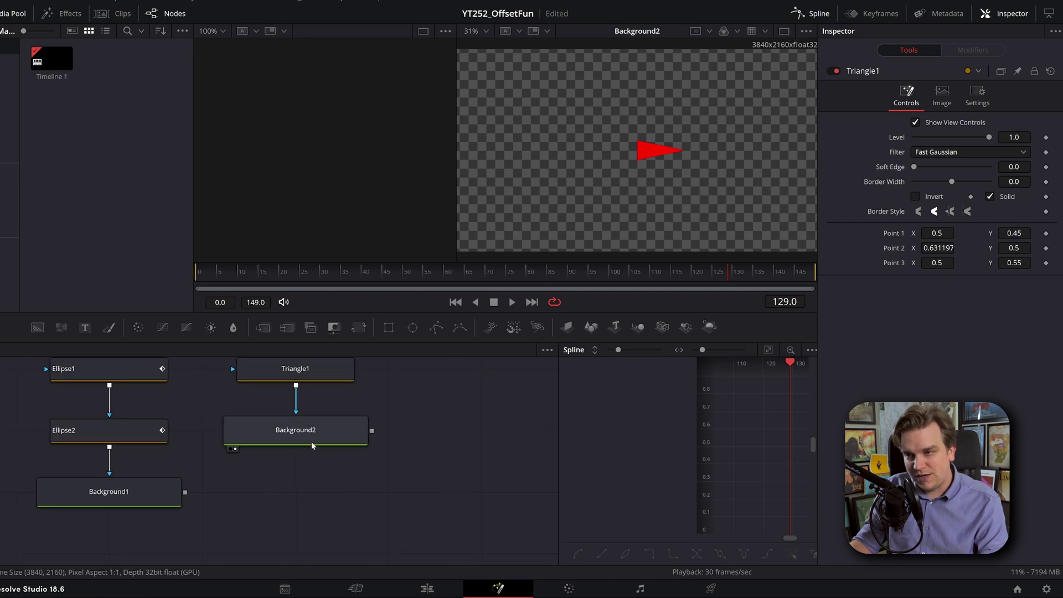
drag(372, 431, 186, 493)
Show Merge1 in the second viewer and scale the triangle down to a size of about 0.49.
click(396, 549)
click(295, 494)
key(2)
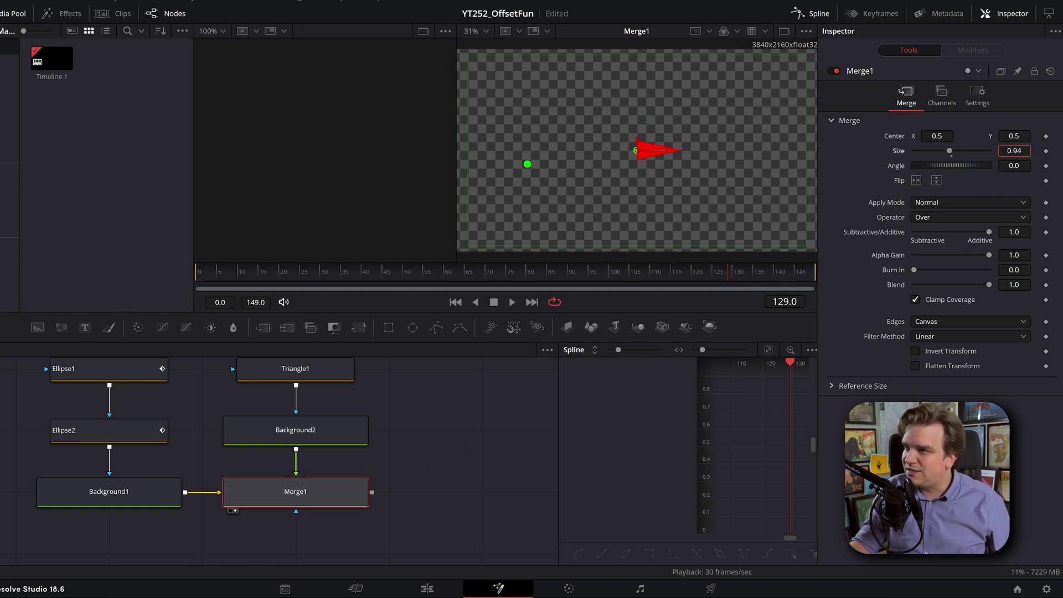
drag(949, 151, 935, 151)
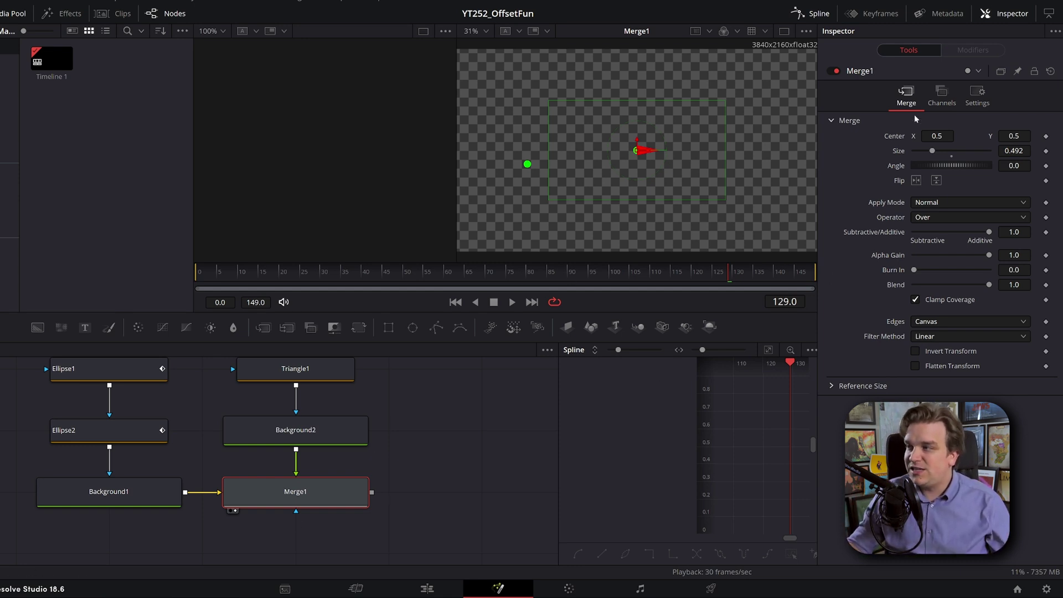
Tidy the node graph by spacing Triangle1 and Background2 in a column above Merge1.
drag(428, 449, 335, 381)
drag(335, 477, 334, 416)
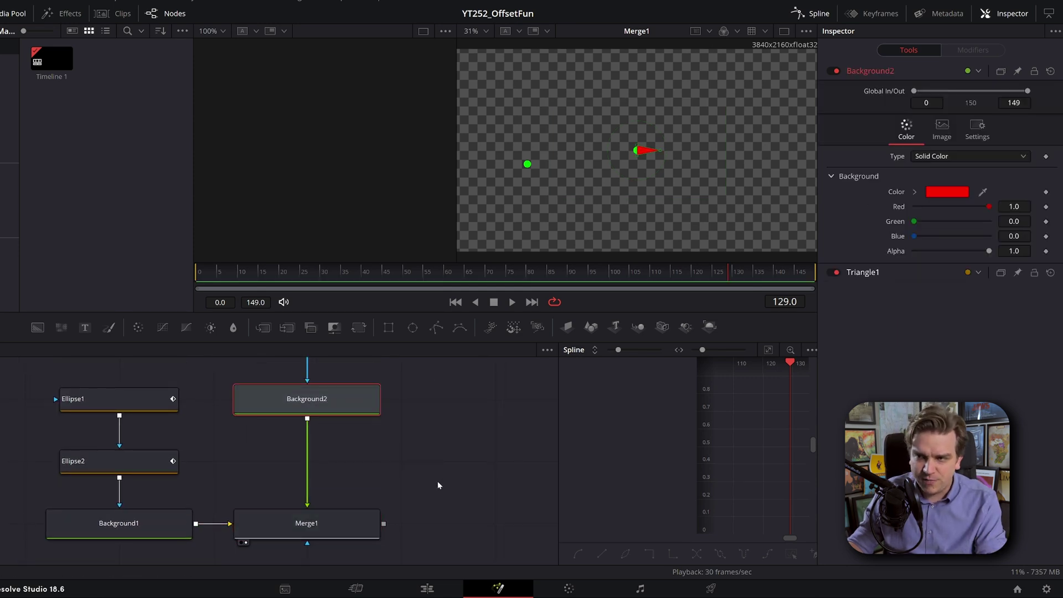
click(475, 442)
drag(434, 430, 437, 451)
drag(452, 479, 331, 363)
drag(317, 409, 317, 469)
Apply an Offset Position modifier to Merge1's center and show its controls.
click(321, 542)
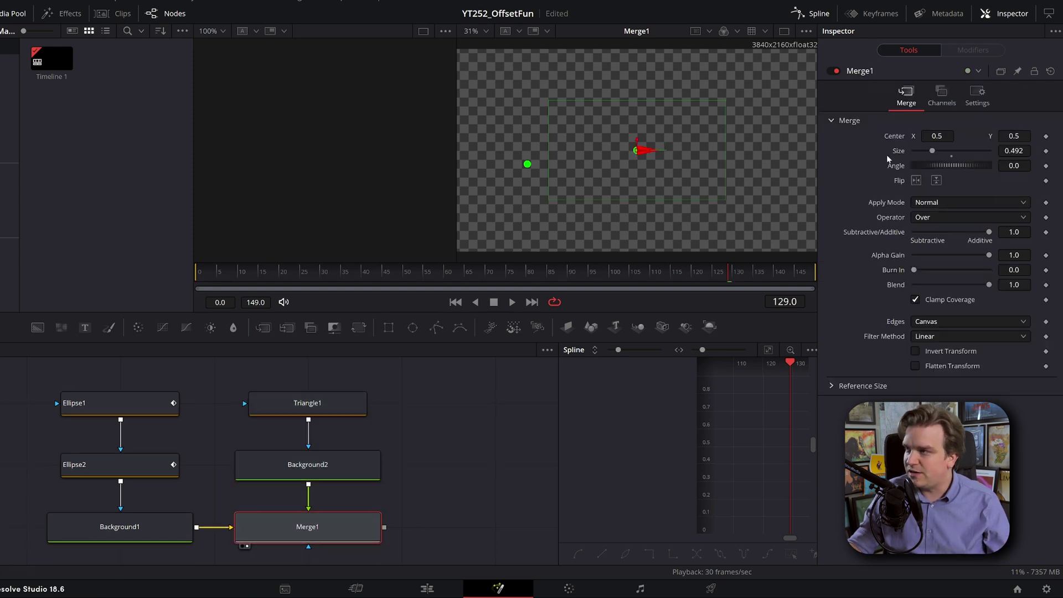
right_click(892, 136)
mouse_move(919, 186)
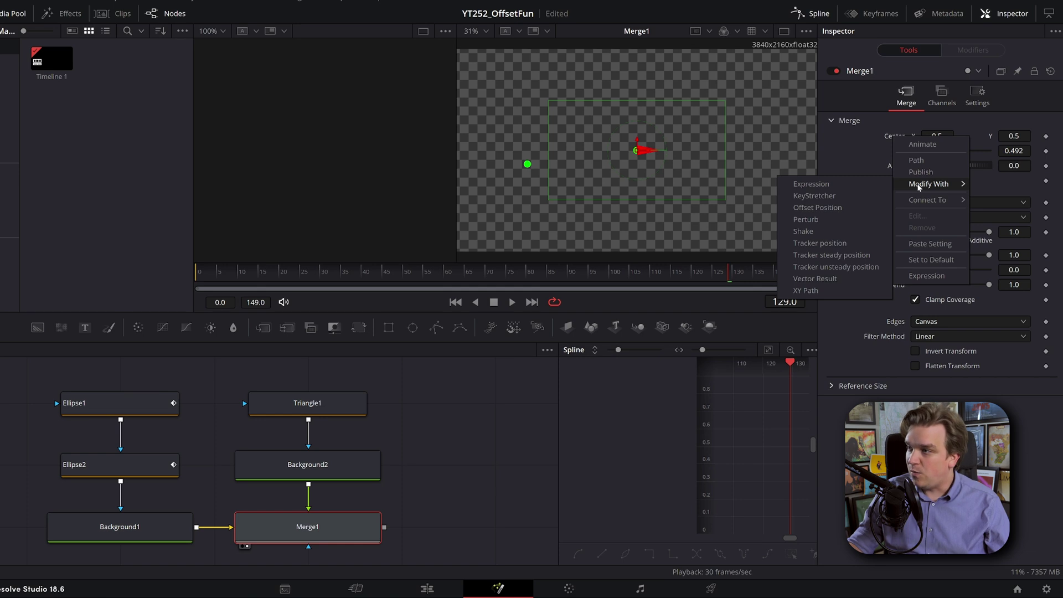
click(854, 208)
click(973, 51)
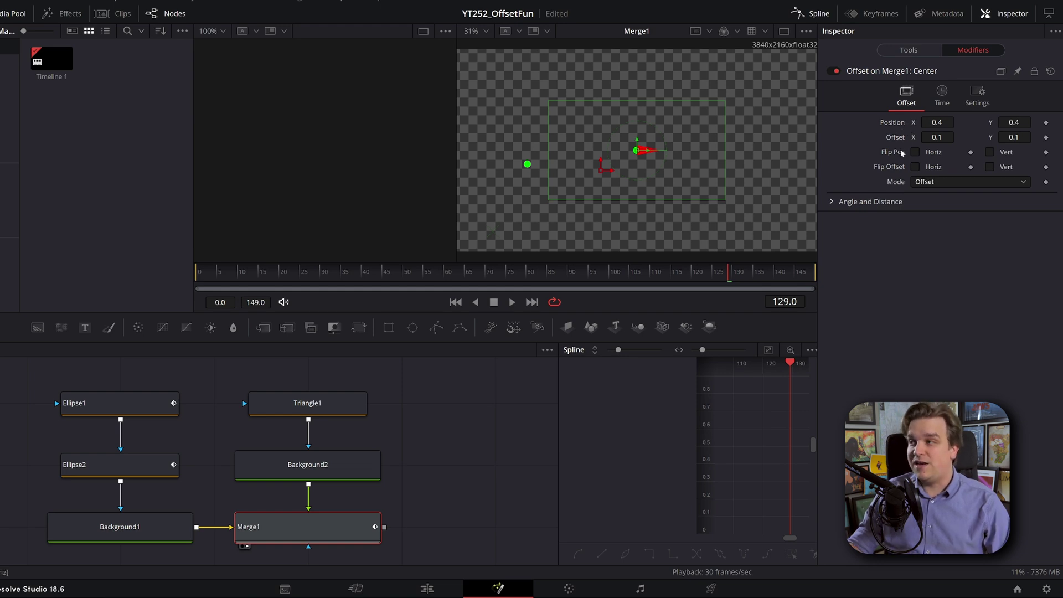
Connect the Offset modifier's Position to the published center of Ellipse1.
right_click(887, 123)
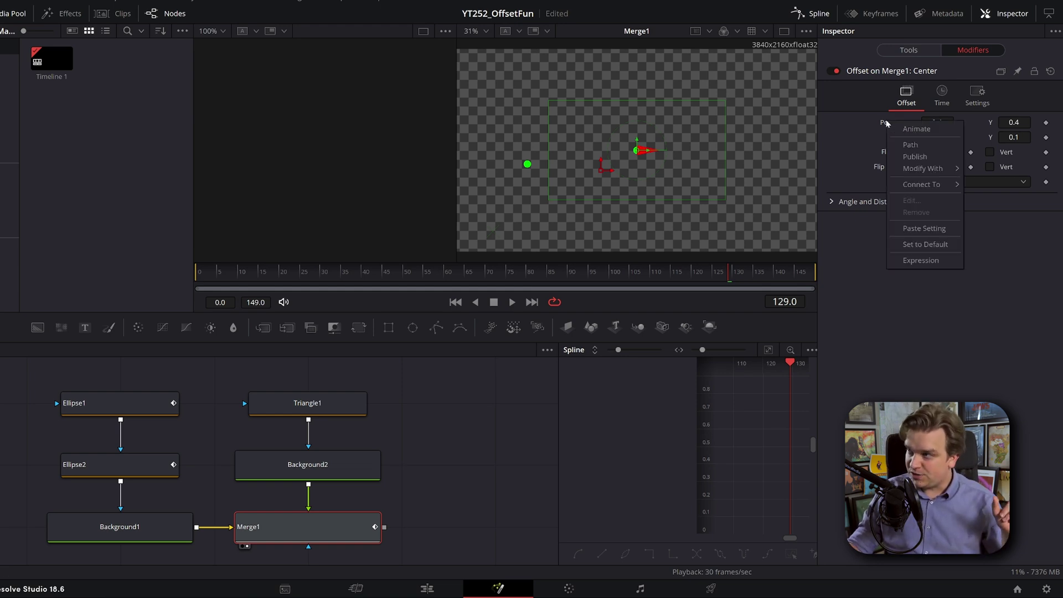
mouse_move(903, 188)
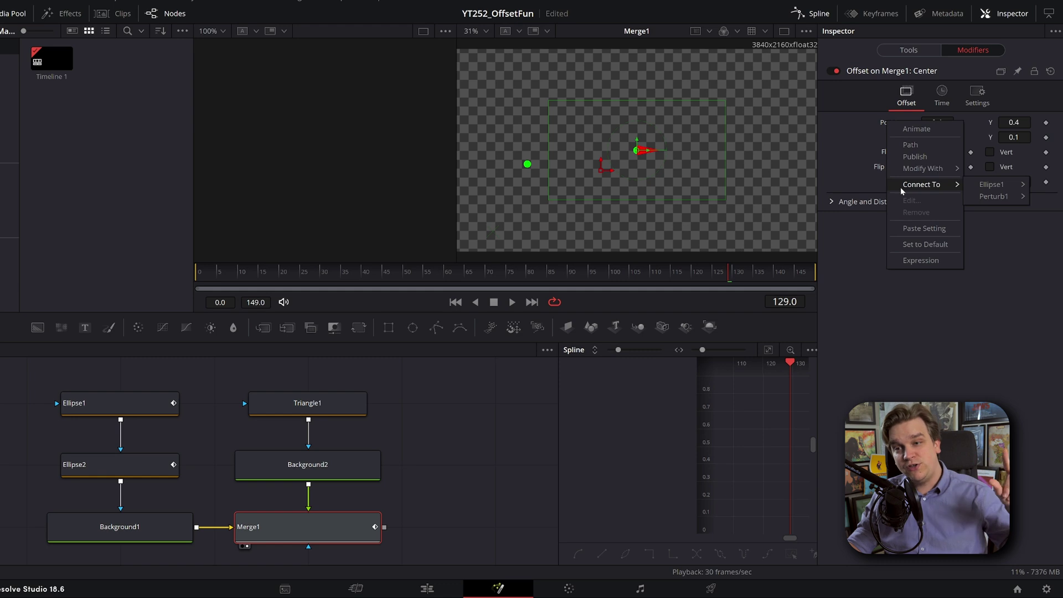
mouse_move(998, 185)
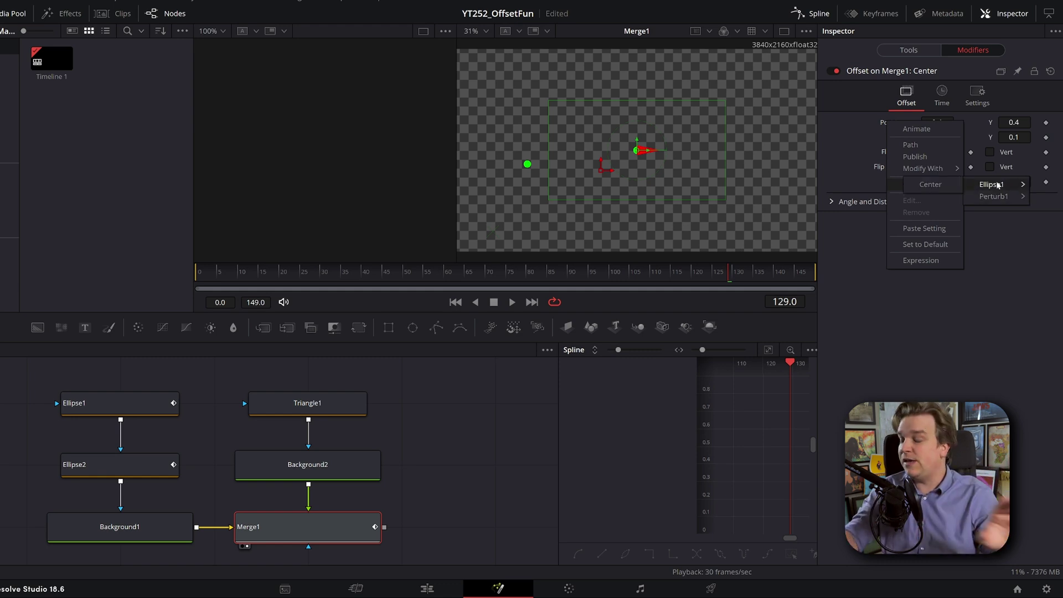
click(932, 185)
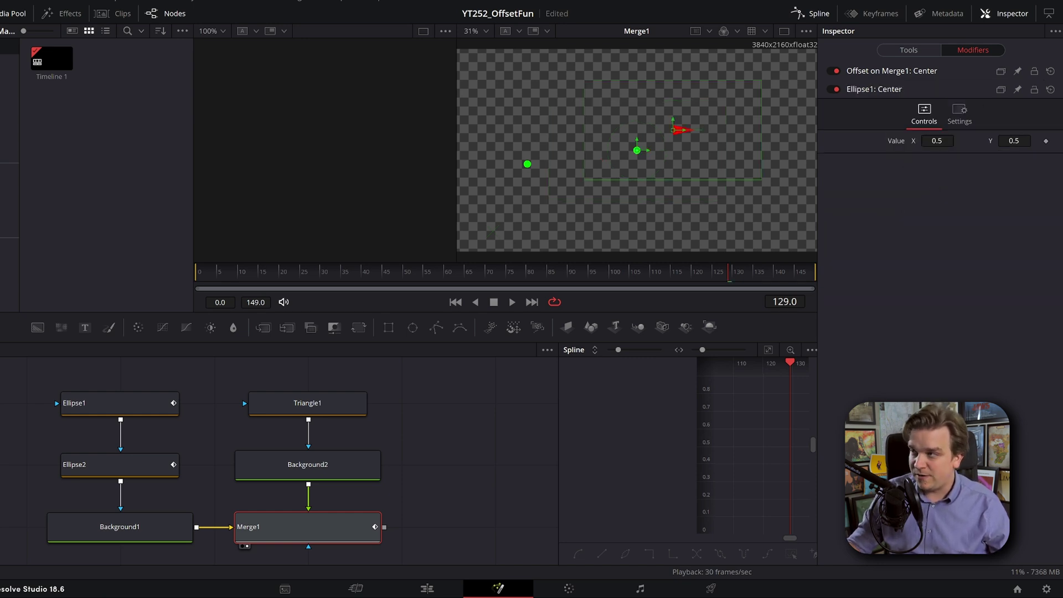
Connect the Offset modifier's Offset parameter to the value of Perturb1.
click(867, 70)
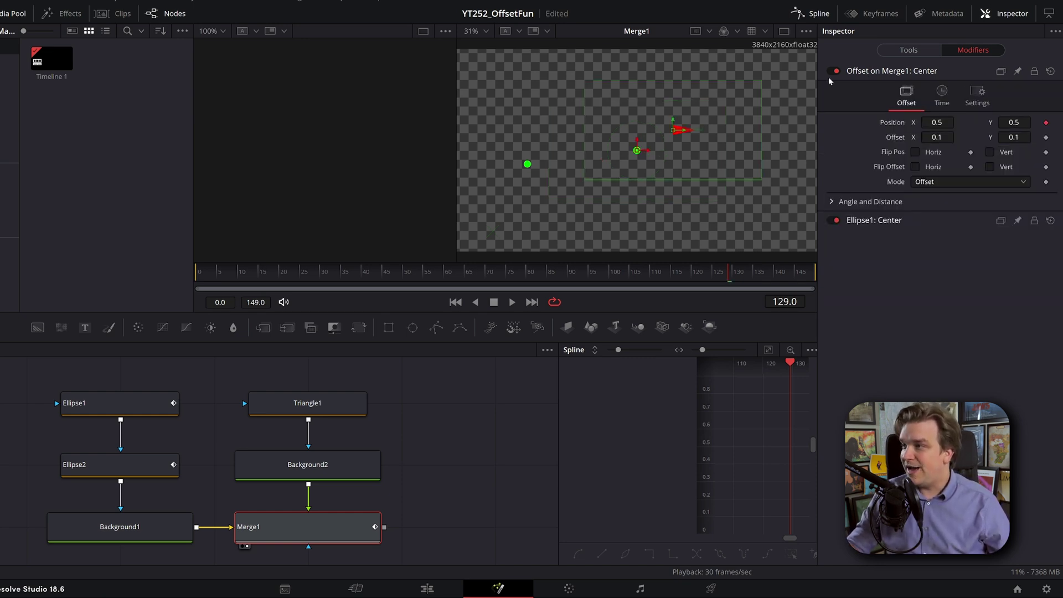
right_click(900, 141)
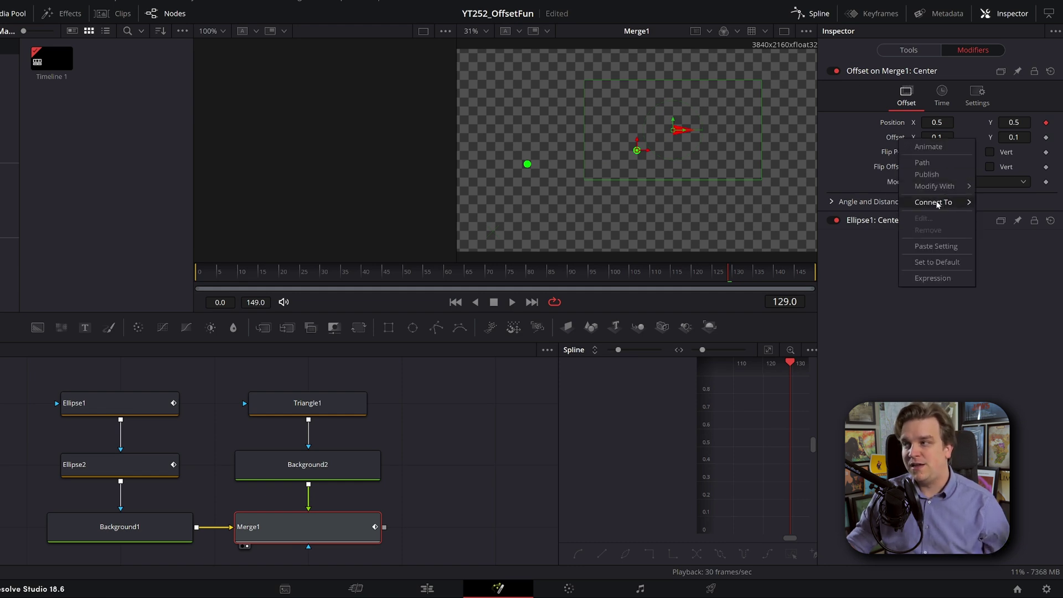
mouse_move(937, 203)
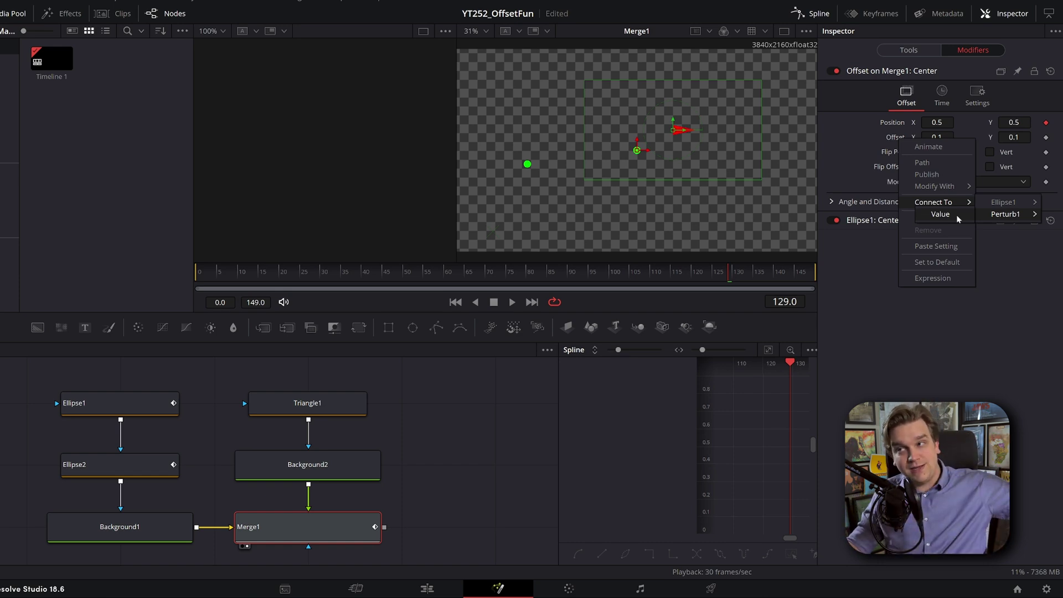
click(958, 219)
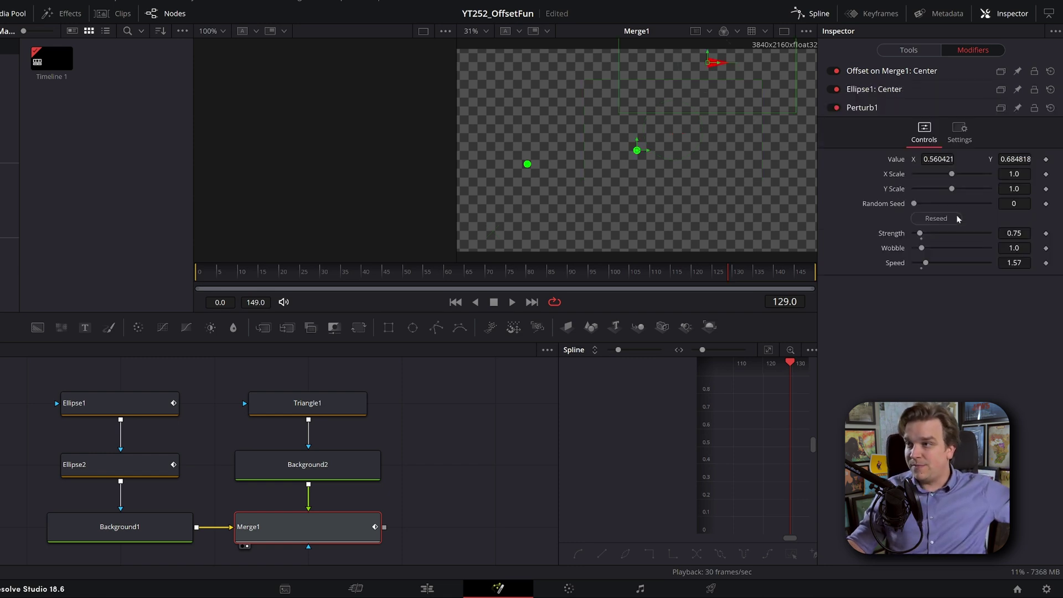
Set the center Offset modifier's mode to Average and play back the animation from the start.
click(875, 72)
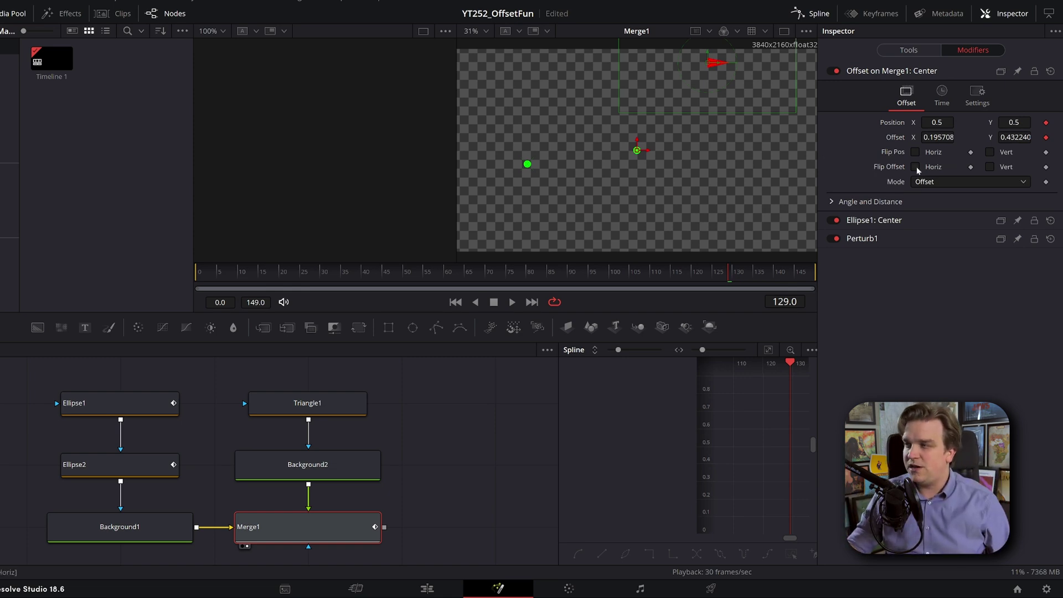
click(933, 184)
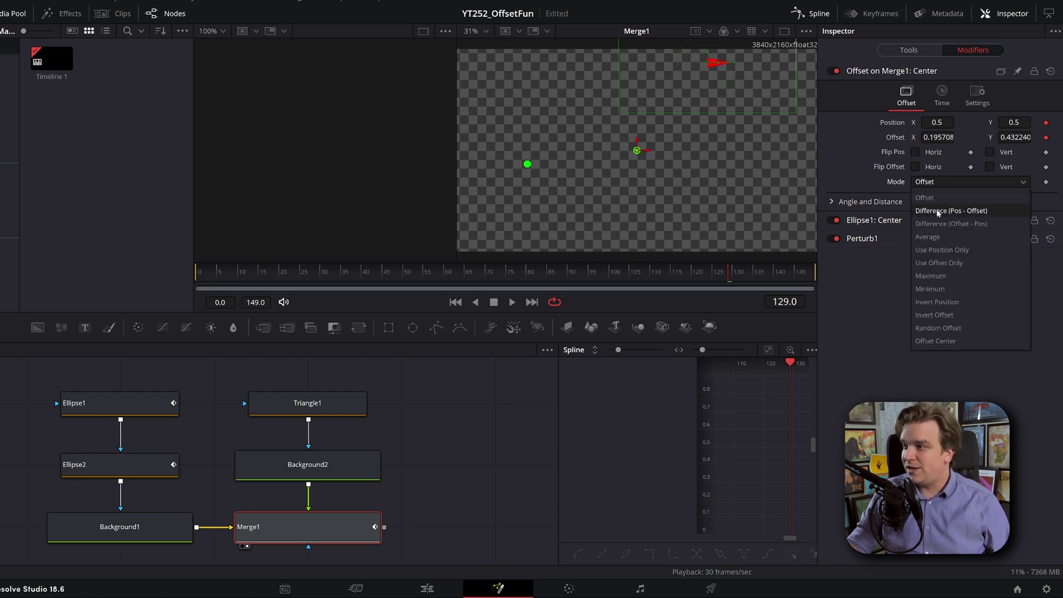
click(938, 236)
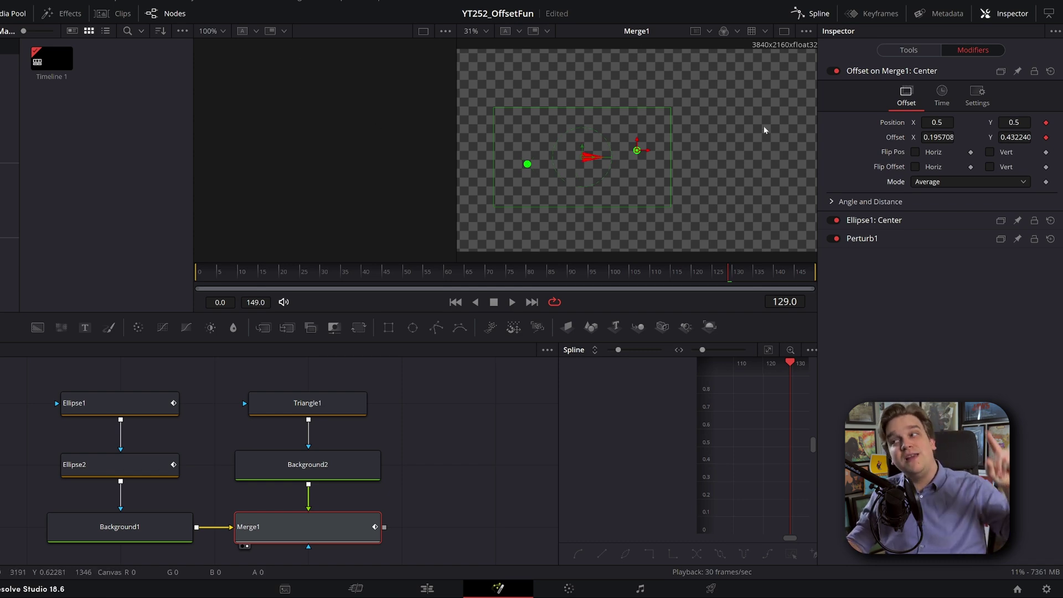
drag(252, 276, 128, 288)
key(space)
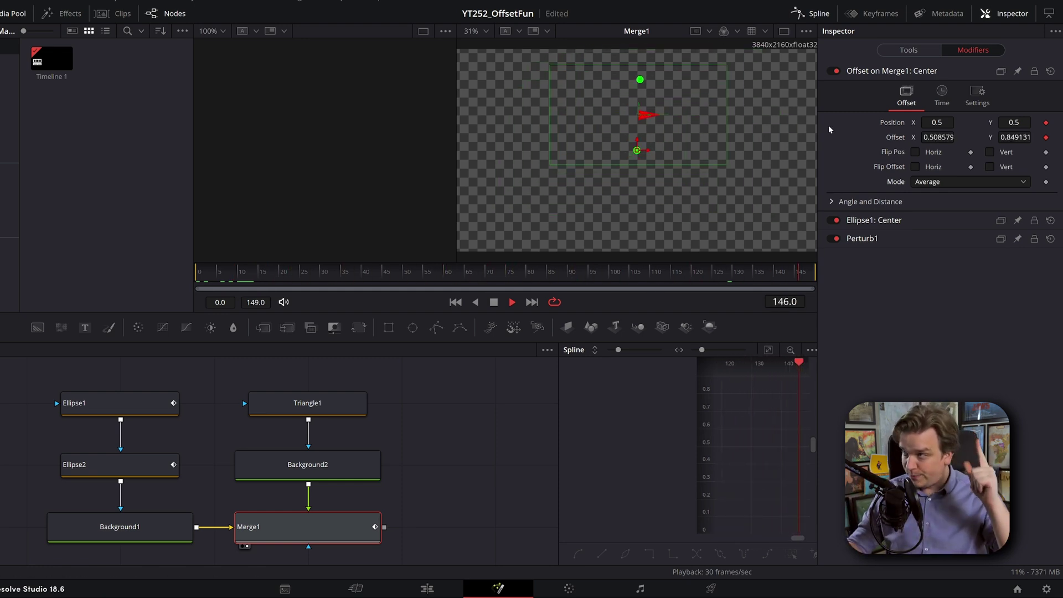
Apply an Offset Angle modifier to Merge1's angle and show its controls.
click(909, 50)
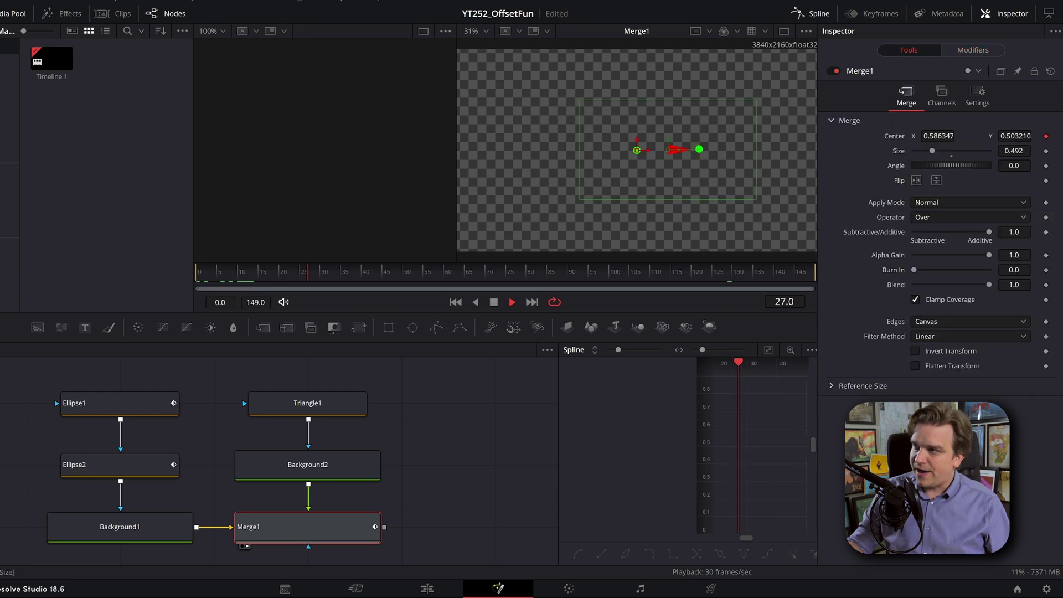
right_click(898, 168)
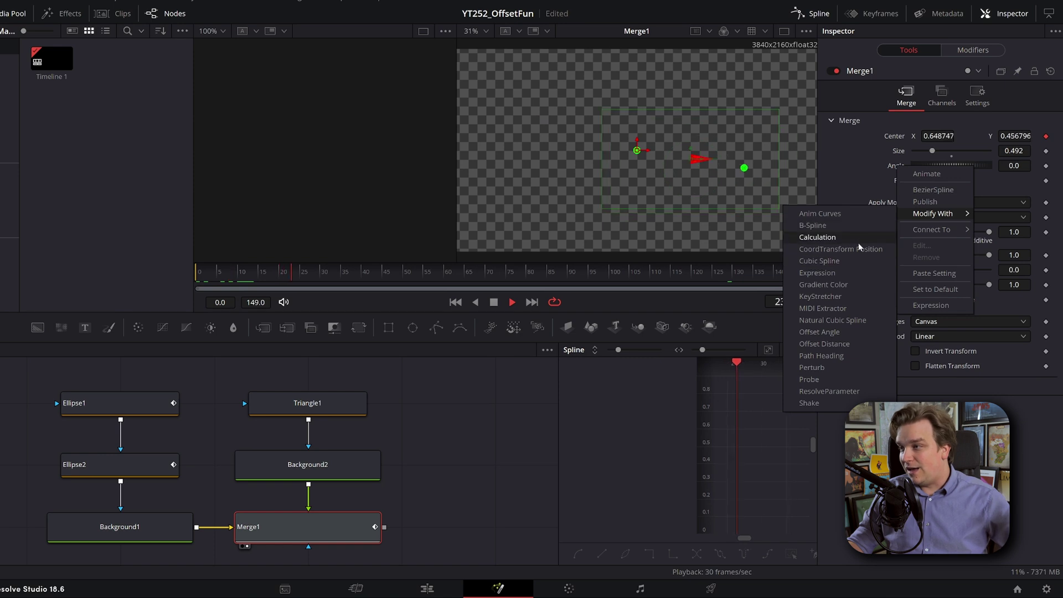
click(856, 331)
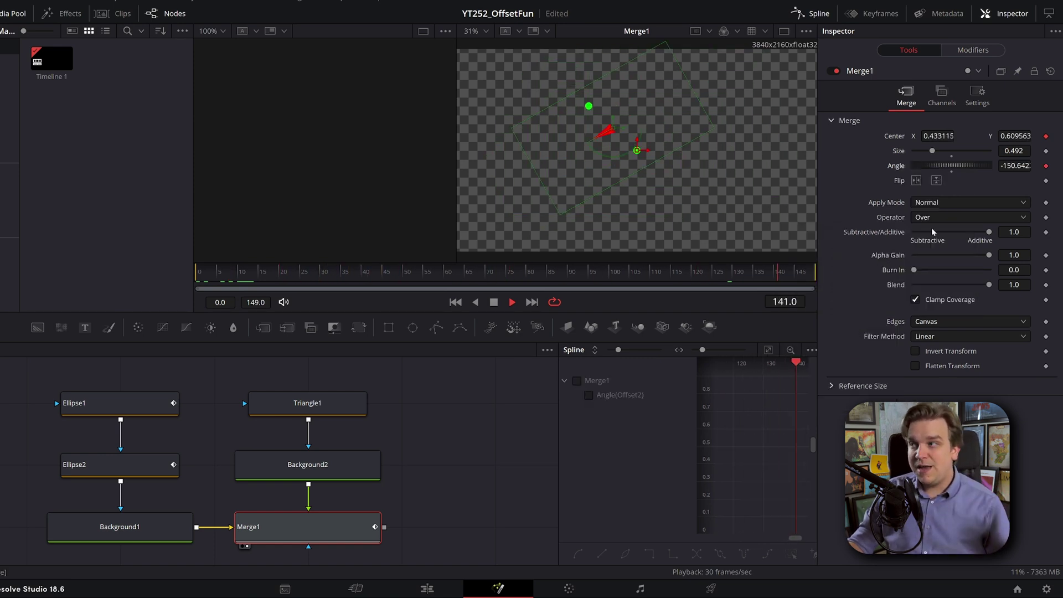
click(973, 50)
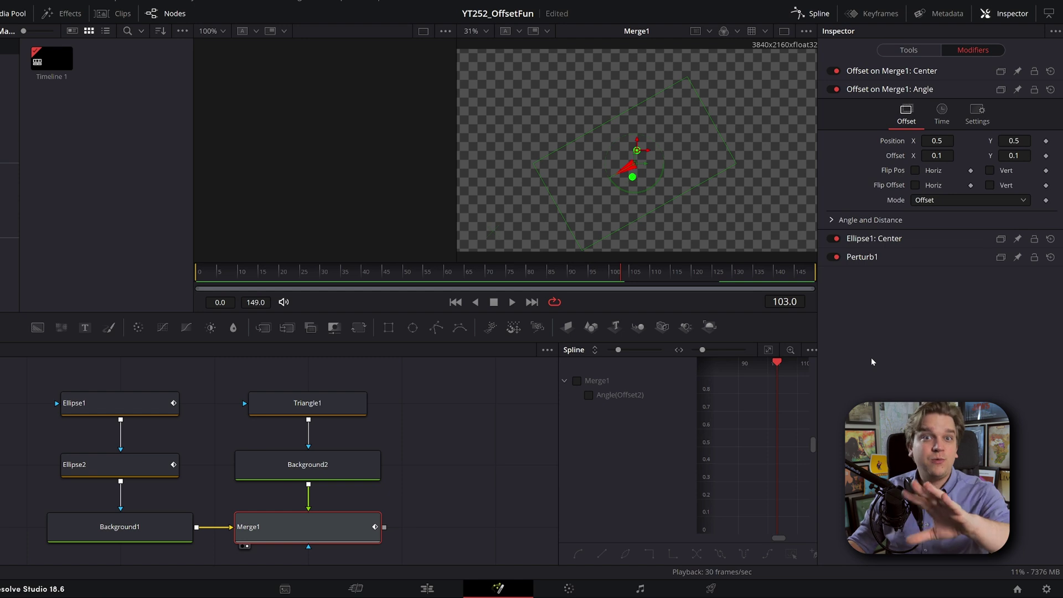
Connect the Position of Merge1's Angle Offset modifier to the published center of Ellipse1.
right_click(896, 145)
mouse_move(940, 208)
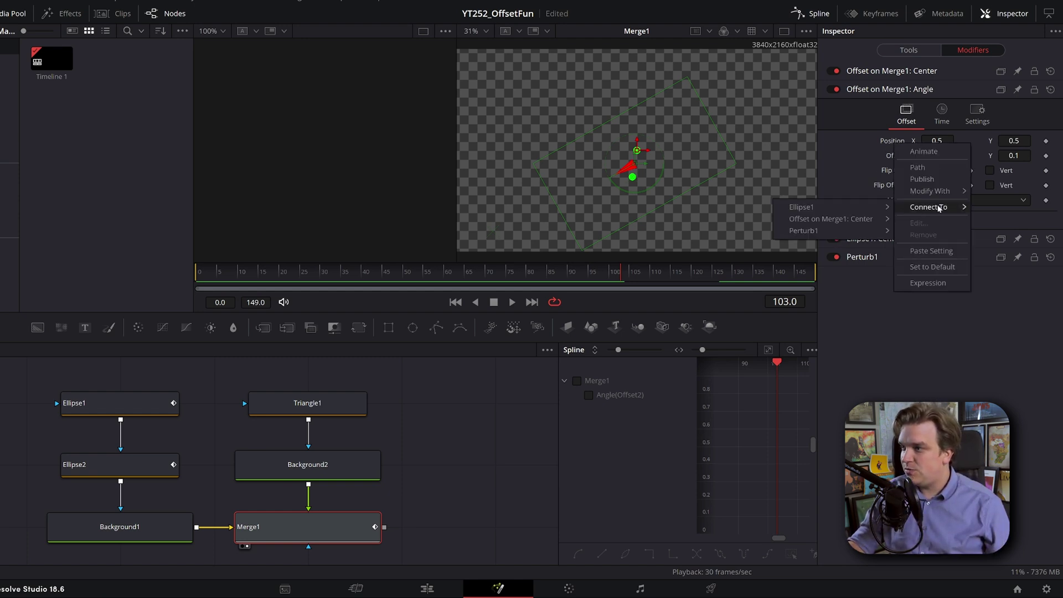
mouse_move(838, 210)
click(920, 207)
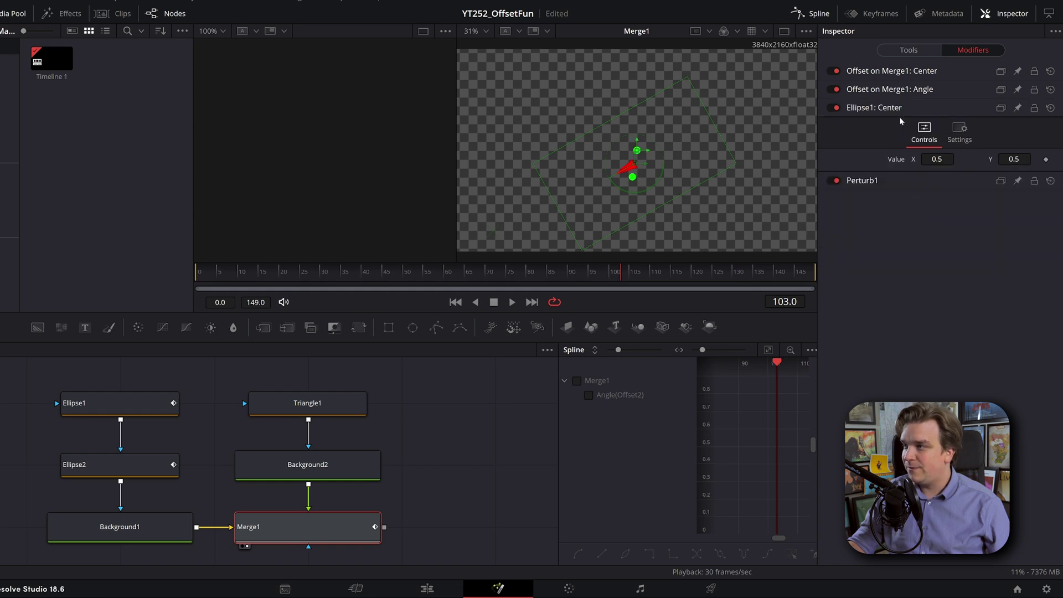
Connect the Offset parameter of Merge1's Angle Offset modifier to the value of Perturb1 and play back the animation.
click(870, 92)
right_click(900, 160)
mouse_move(936, 222)
mouse_move(848, 249)
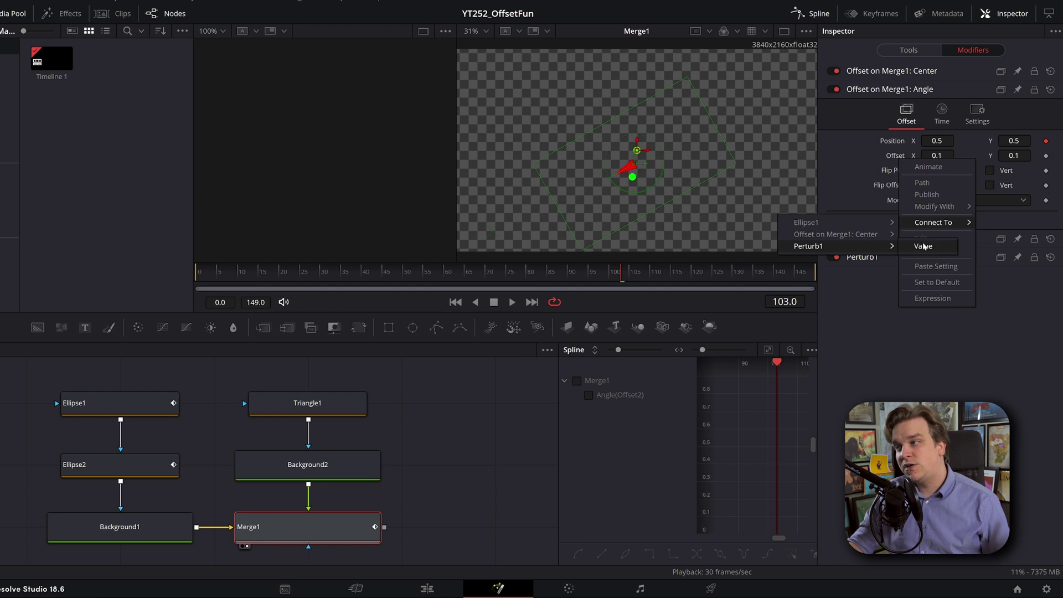
click(925, 246)
key(space)
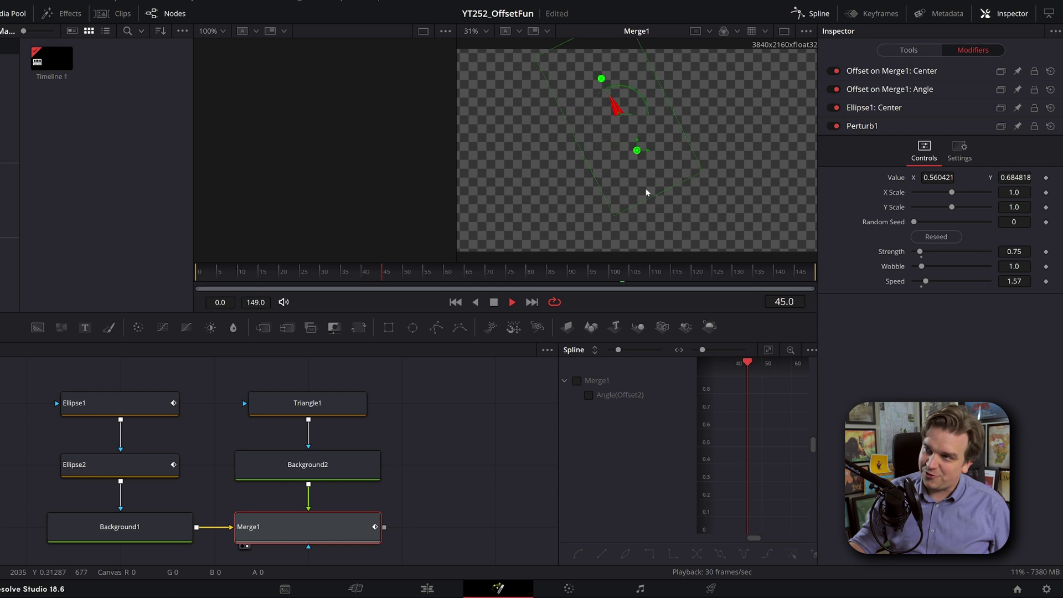
Stretch the pointer by setting Triangle1's Point 2 X to about 0.63.
click(344, 421)
click(342, 409)
drag(937, 248, 1005, 248)
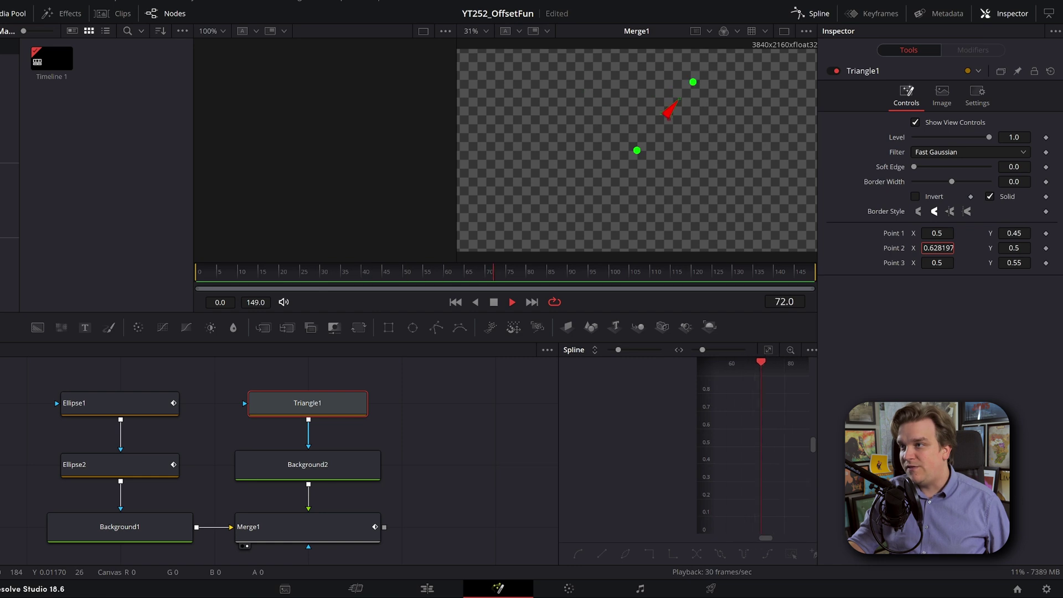
Shrink the pointer by setting Merge1's Size to 0.313, then deselect the node.
click(361, 531)
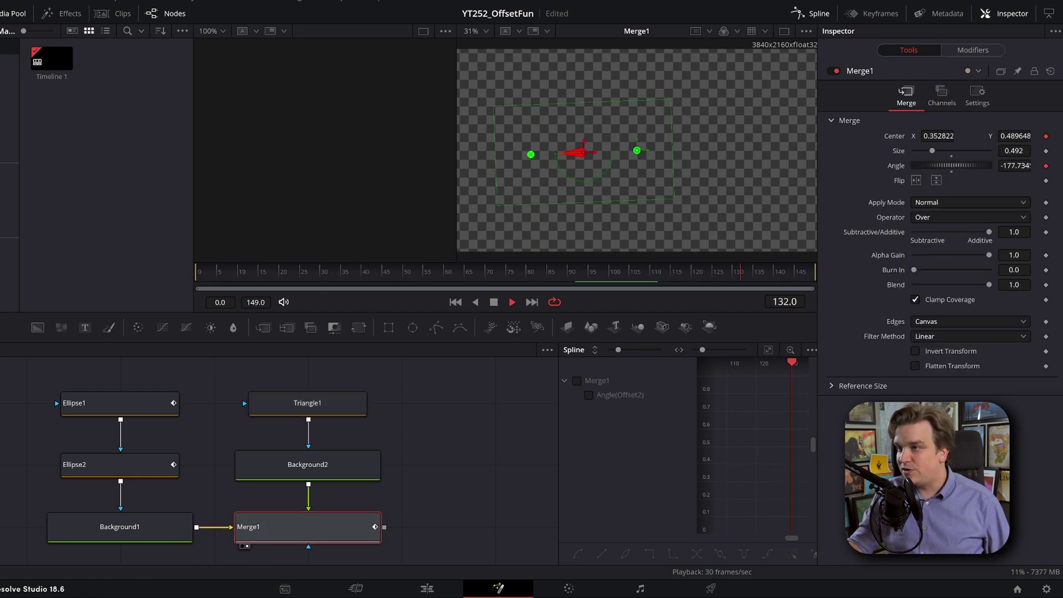
drag(1013, 151, 1016, 151)
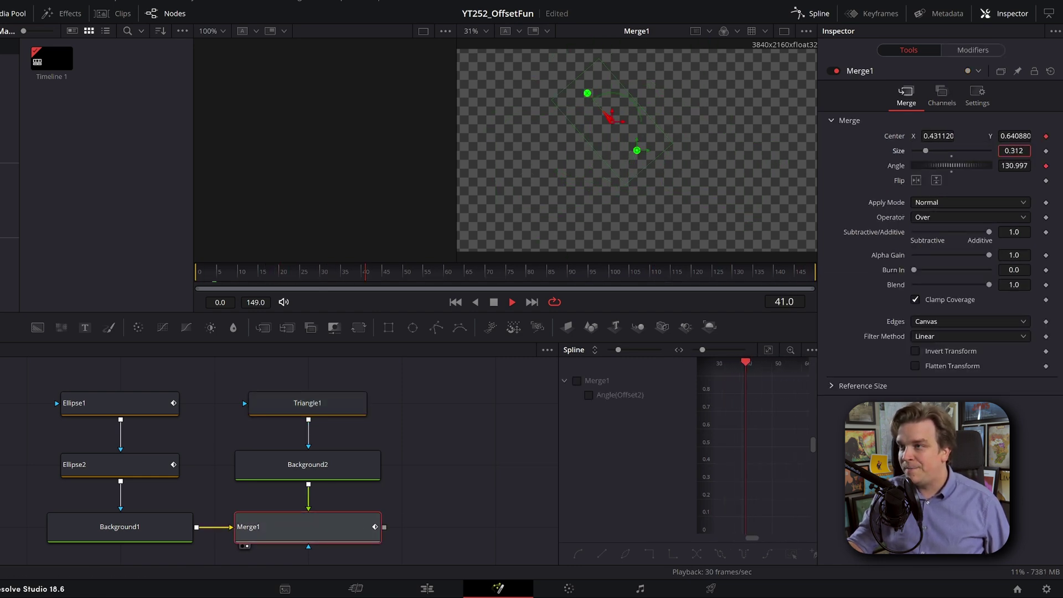
click(460, 420)
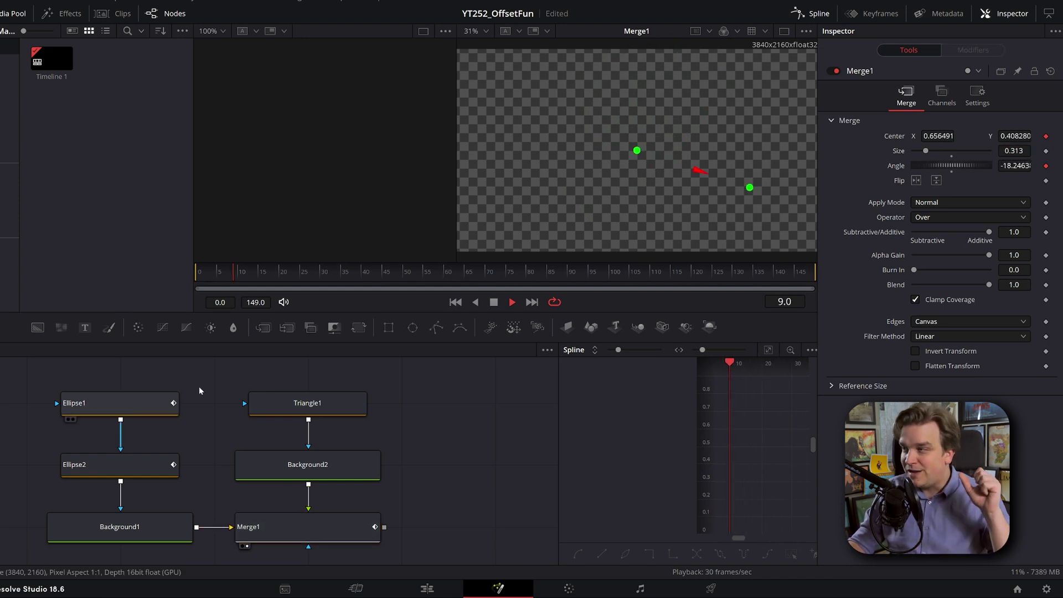
Modify Ellipse1's published center value with a Perturb modifier and set that modifier's Strength to 0.53.
click(102, 413)
click(973, 50)
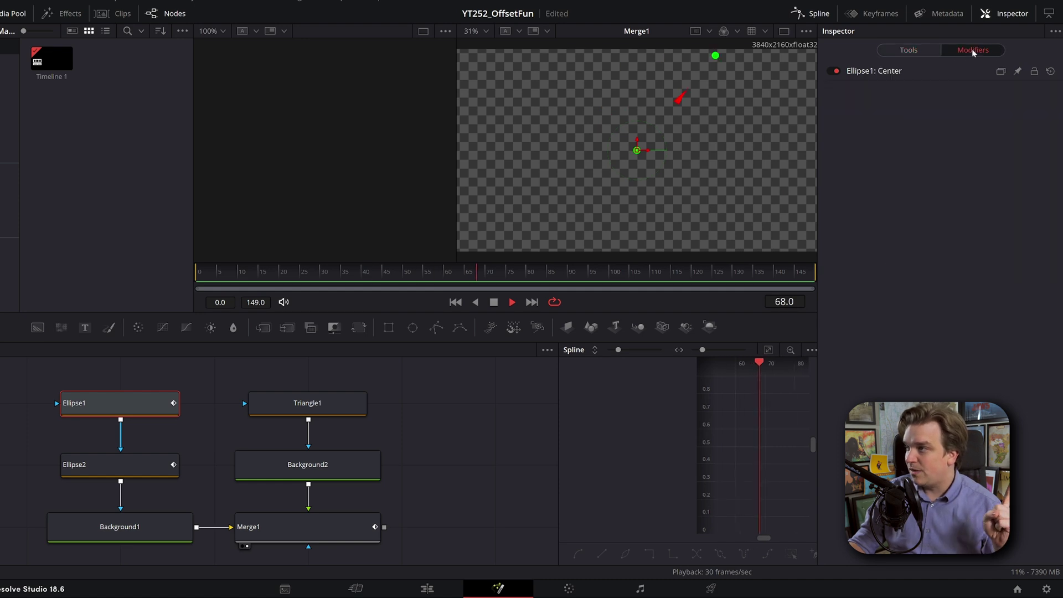
click(890, 71)
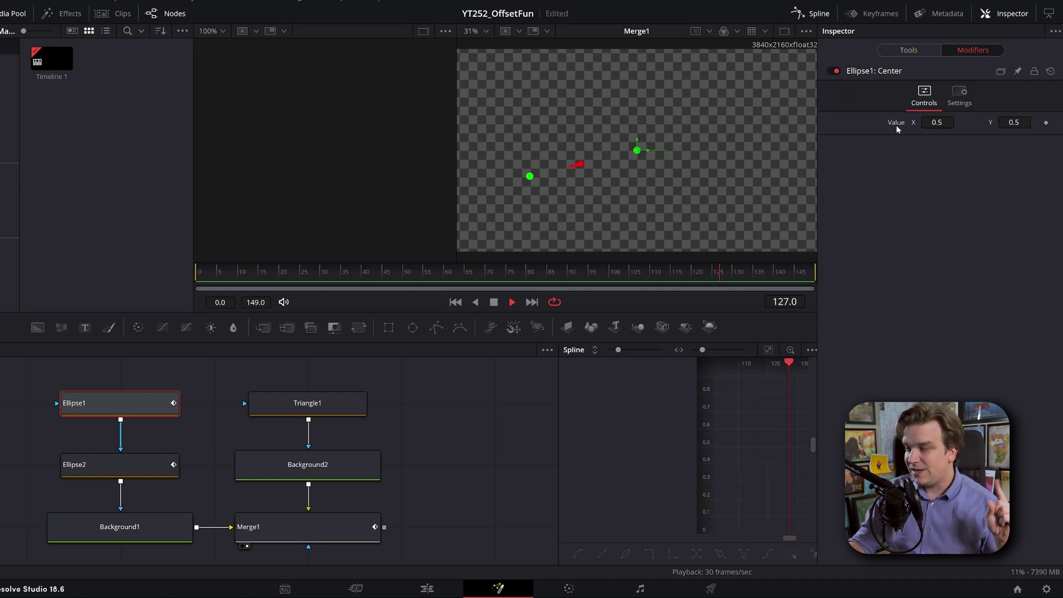
right_click(896, 125)
mouse_move(936, 174)
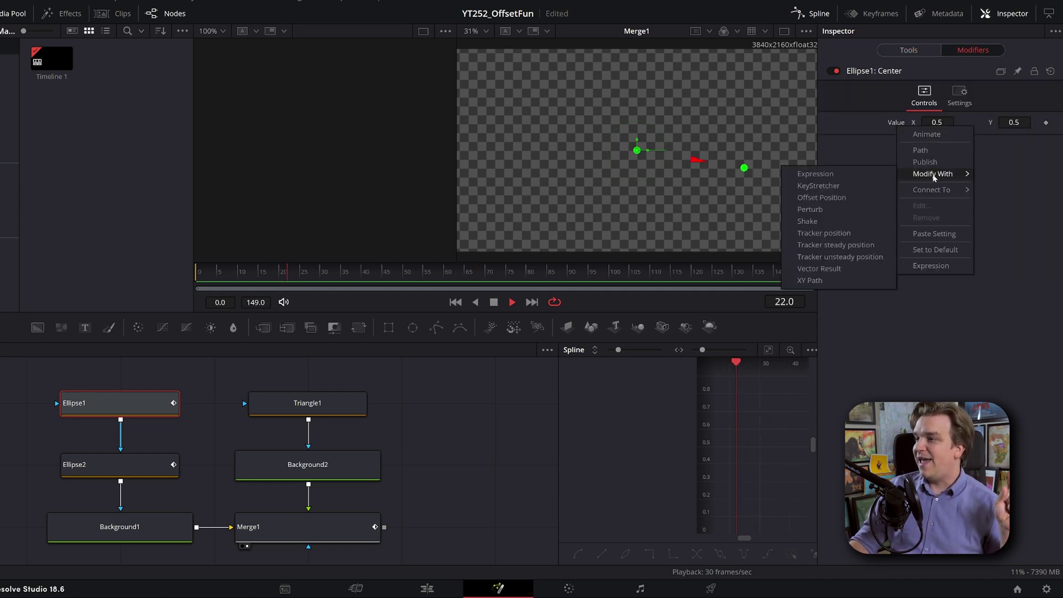
click(839, 209)
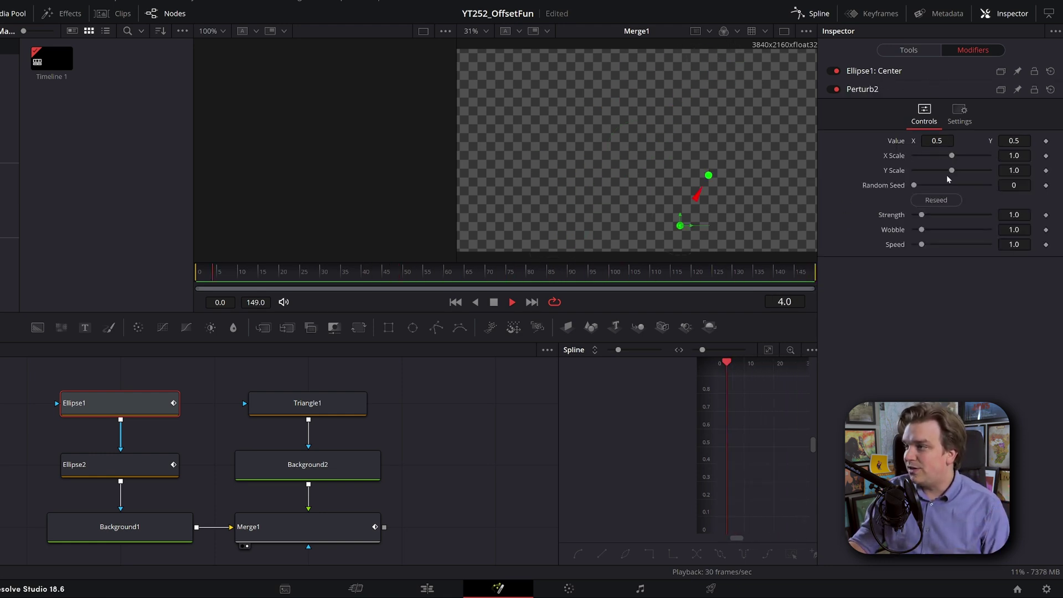
drag(922, 214, 914, 215)
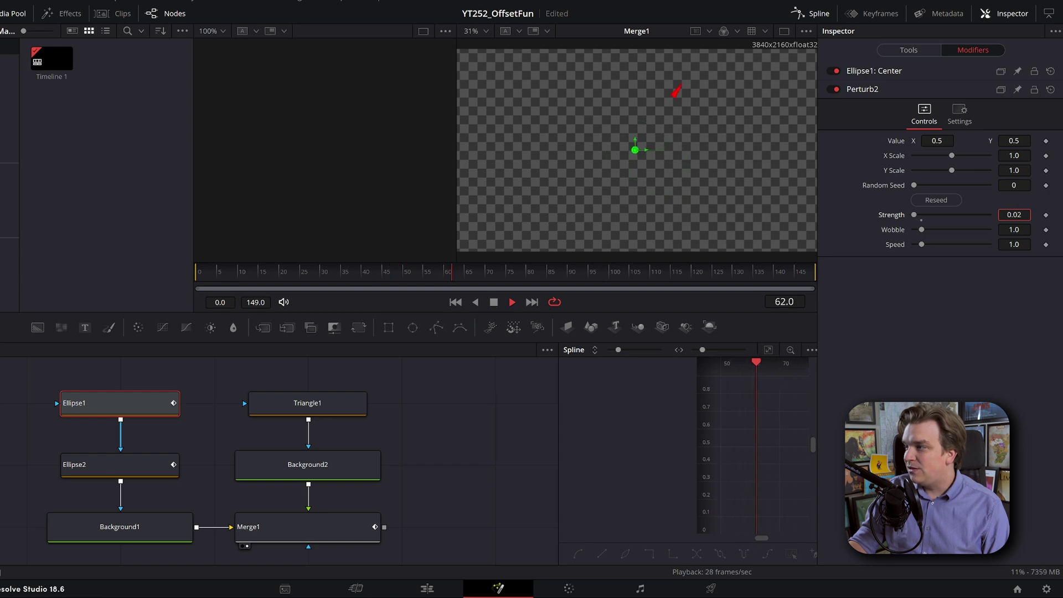
drag(1015, 215, 1020, 215)
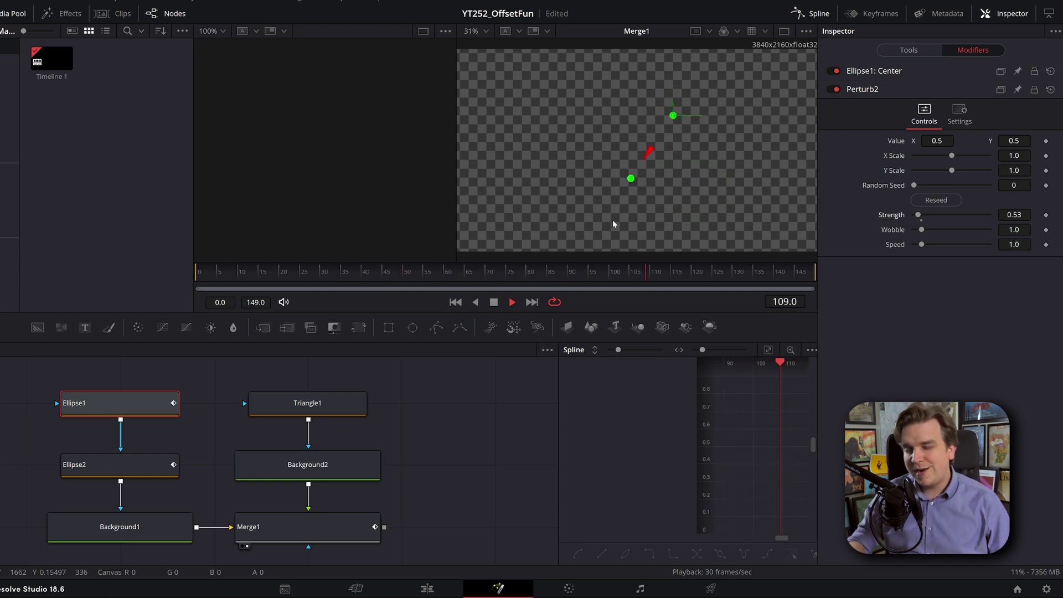
Add a black Background node below Merge1, merge Merge1's output over it, and view the new merge.
scroll(365, 557, down, 2)
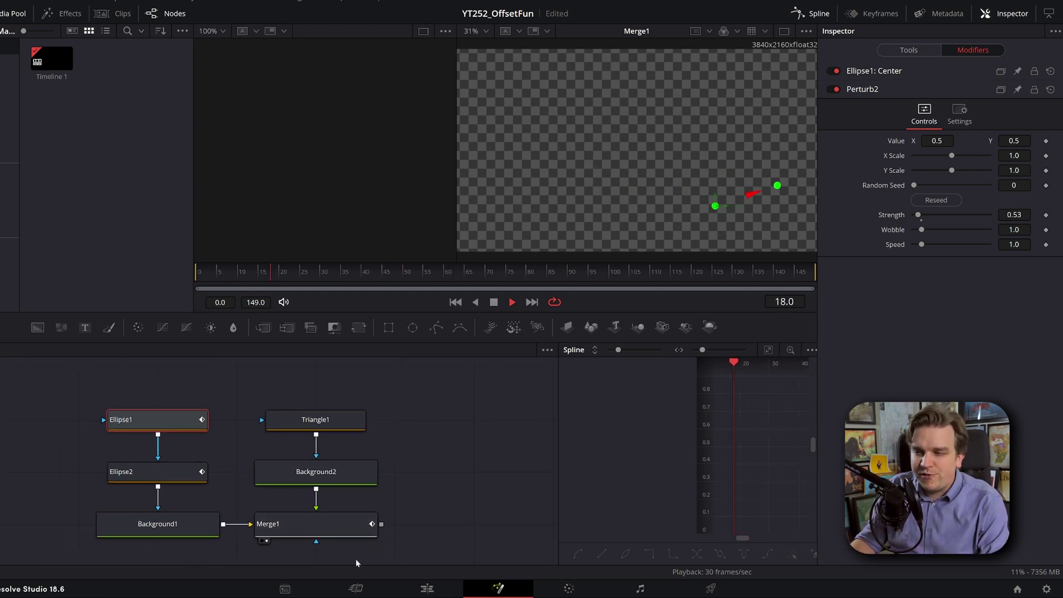
scroll(354, 559, down, 3)
click(312, 545)
click(37, 328)
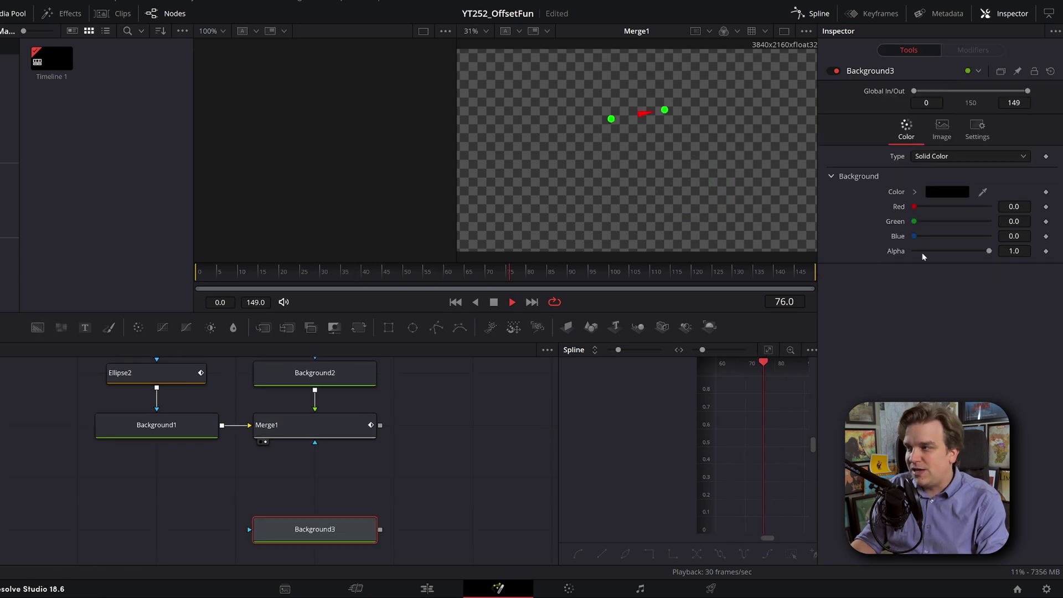
drag(380, 425, 381, 530)
key(1)
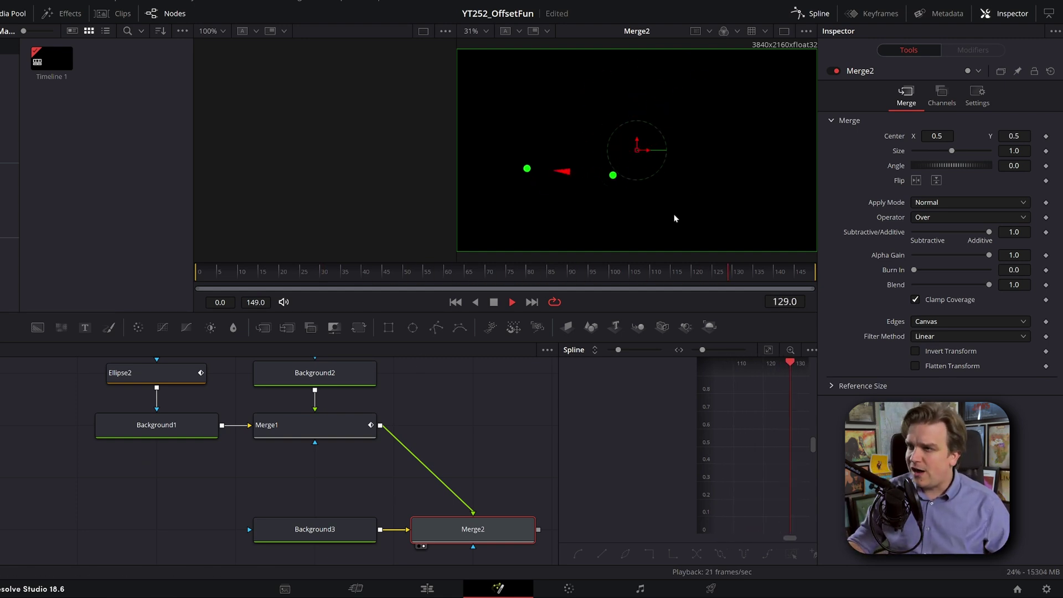
Examine the available modes of the center Offset modifier on Merge1, leaving Average selected.
drag(384, 470, 345, 532)
click(324, 490)
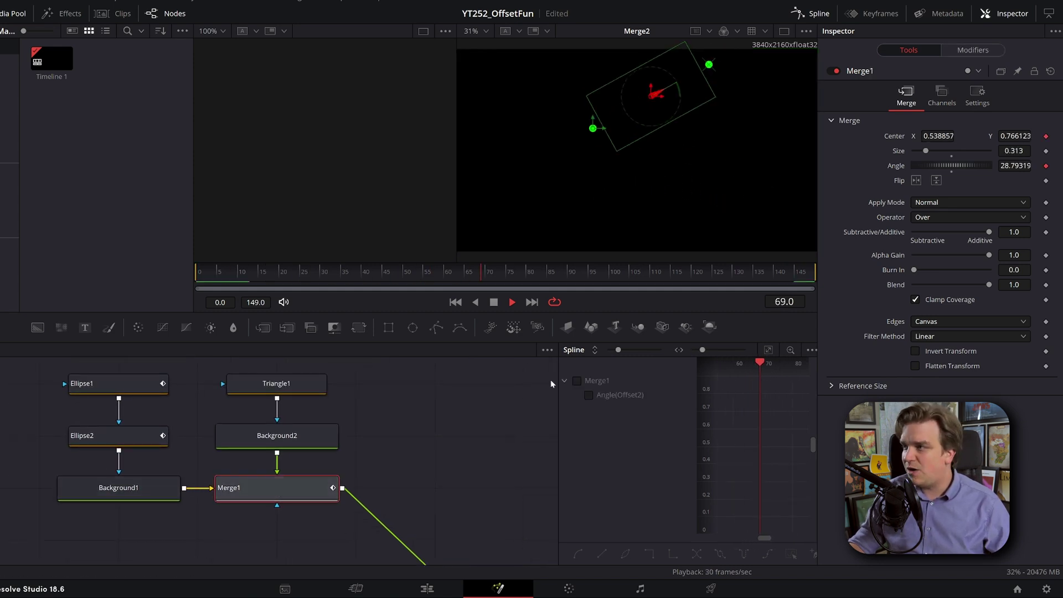
click(974, 50)
click(892, 284)
click(926, 238)
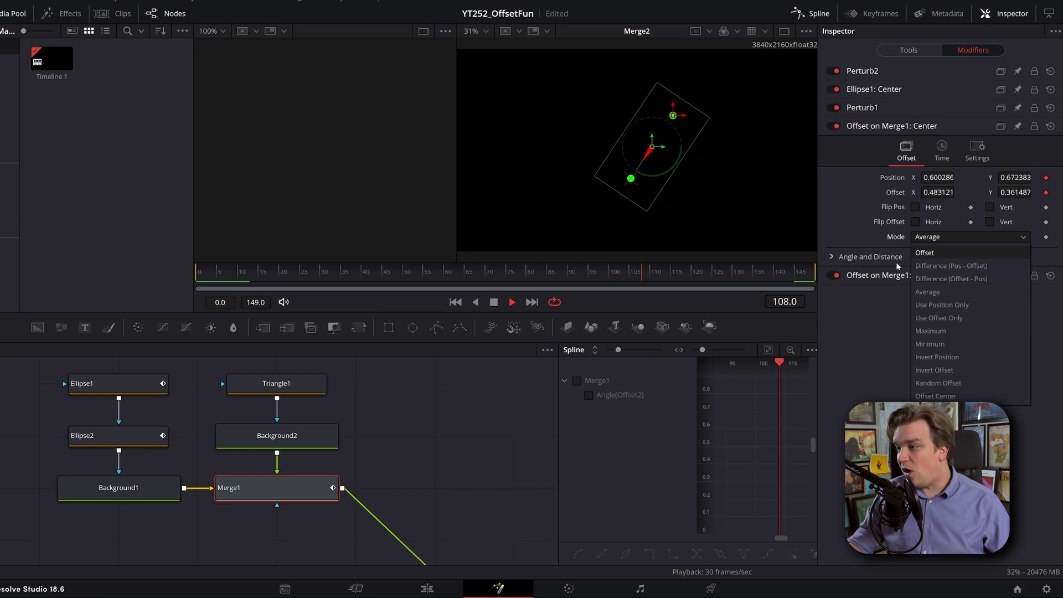
click(876, 363)
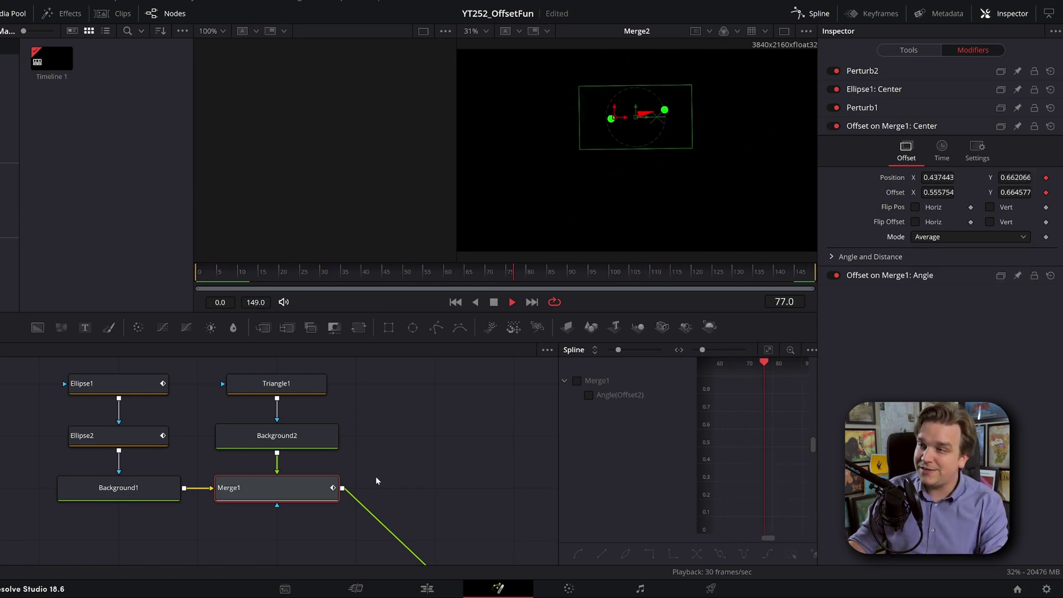
Stop playback and move the MediaOut1 node into the same row as Merge2.
key(space)
scroll(362, 456, down, 3)
drag(361, 455, 147, 446)
scroll(145, 447, down, 1)
drag(345, 442, 393, 535)
Add the Circles Test macro in the empty area of the node graph and display it in the viewer.
click(319, 418)
key(shift+space)
text(cro)
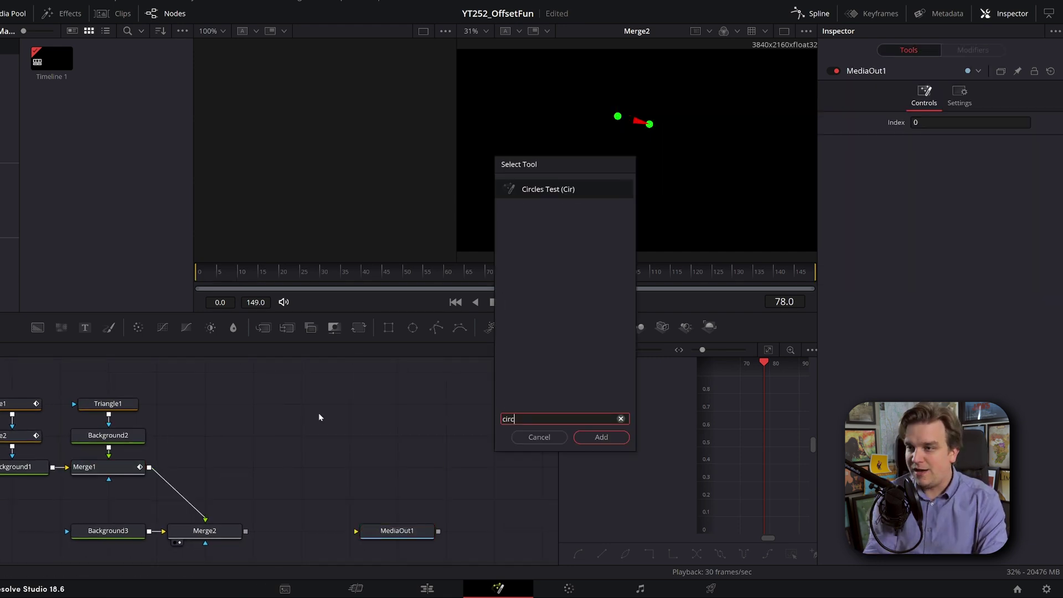
key(Return)
scroll(343, 457, up, 1)
scroll(343, 457, up, 1)
drag(394, 411, 450, 437)
key(2)
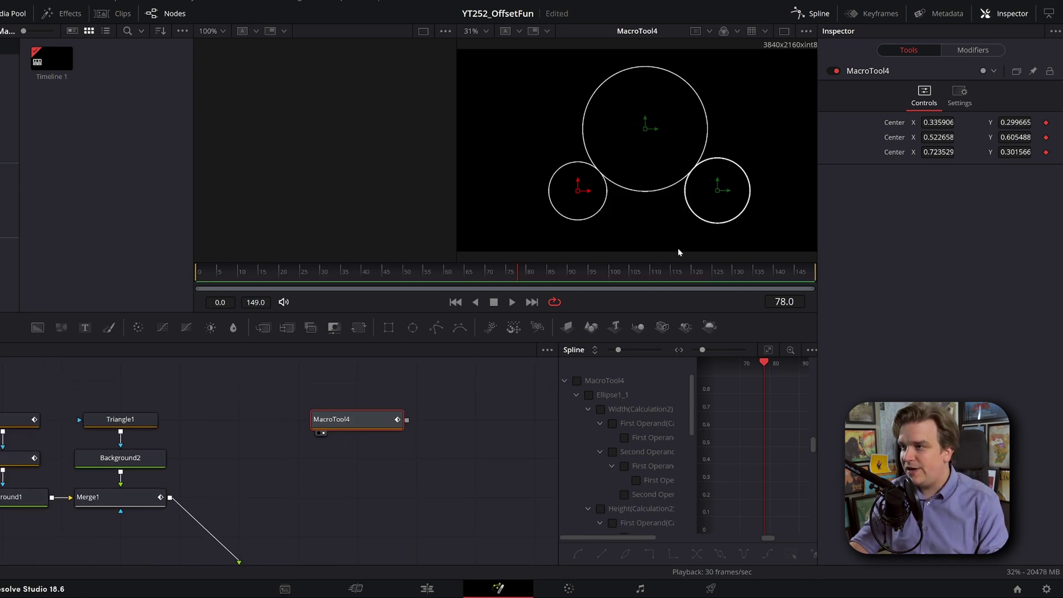
Reposition the macro's three circle centers repeatedly, ending at about (0.38, 0.44), (0.59, 0.47) and (0.71, 0.30), and save the project.
mouse_move(719, 193)
mouse_down()
mouse_move(736, 203)
mouse_move(708, 179)
mouse_move(710, 190)
mouse_up()
drag(652, 126, 658, 171)
drag(577, 195, 577, 167)
drag(656, 169, 674, 132)
mouse_move(717, 198)
mouse_down()
mouse_move(699, 189)
mouse_move(721, 208)
mouse_move(731, 182)
mouse_move(716, 182)
mouse_up()
mouse_move(670, 132)
mouse_down()
mouse_move(692, 112)
mouse_move(657, 134)
mouse_up()
drag(583, 170, 699, 85)
mouse_move(657, 135)
mouse_down()
mouse_move(625, 140)
mouse_move(646, 143)
mouse_up()
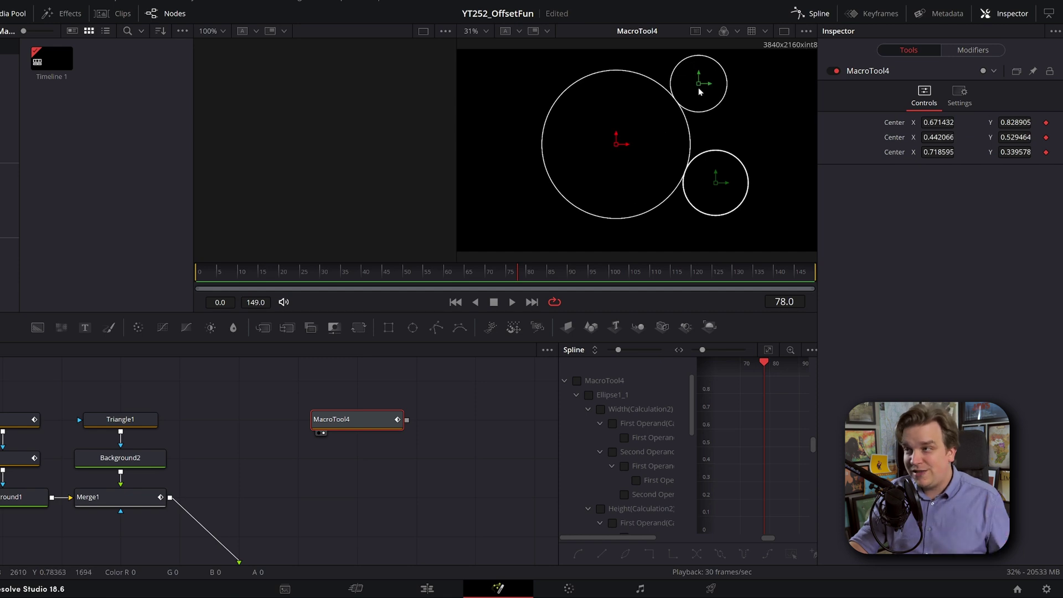
drag(699, 89, 527, 88)
mouse_move(716, 184)
mouse_down()
mouse_move(722, 176)
mouse_move(714, 192)
mouse_up()
drag(617, 145, 605, 165)
drag(535, 87, 681, 82)
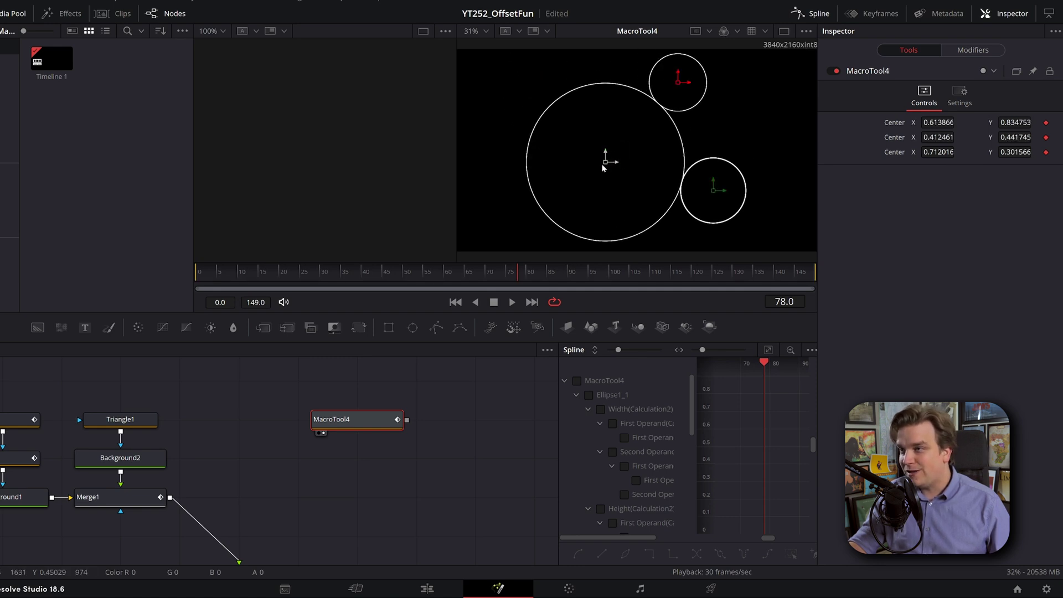
drag(608, 161, 672, 160)
drag(680, 85, 597, 162)
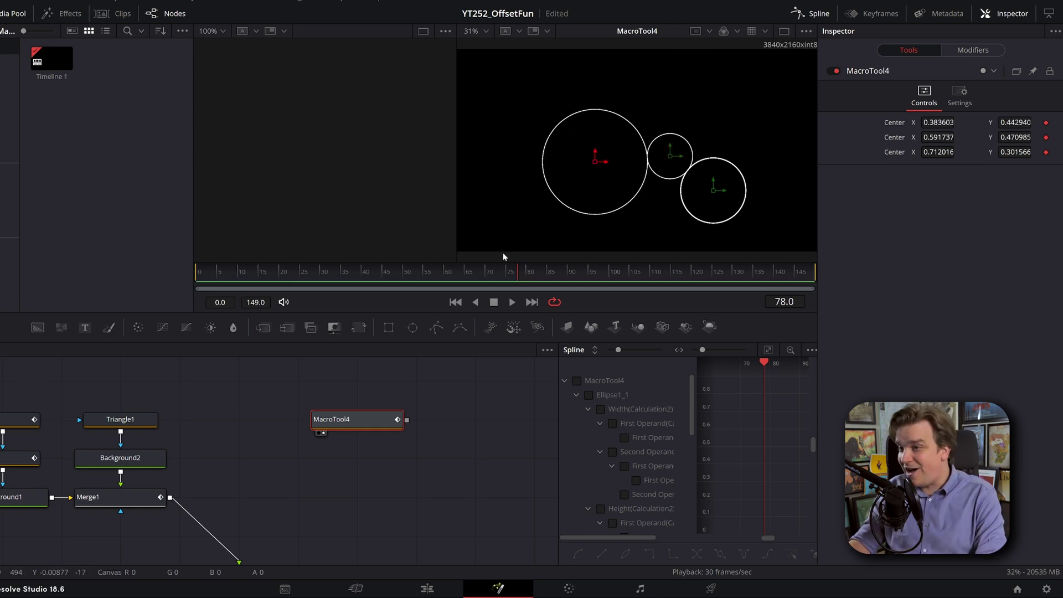
key(ctrl+s)
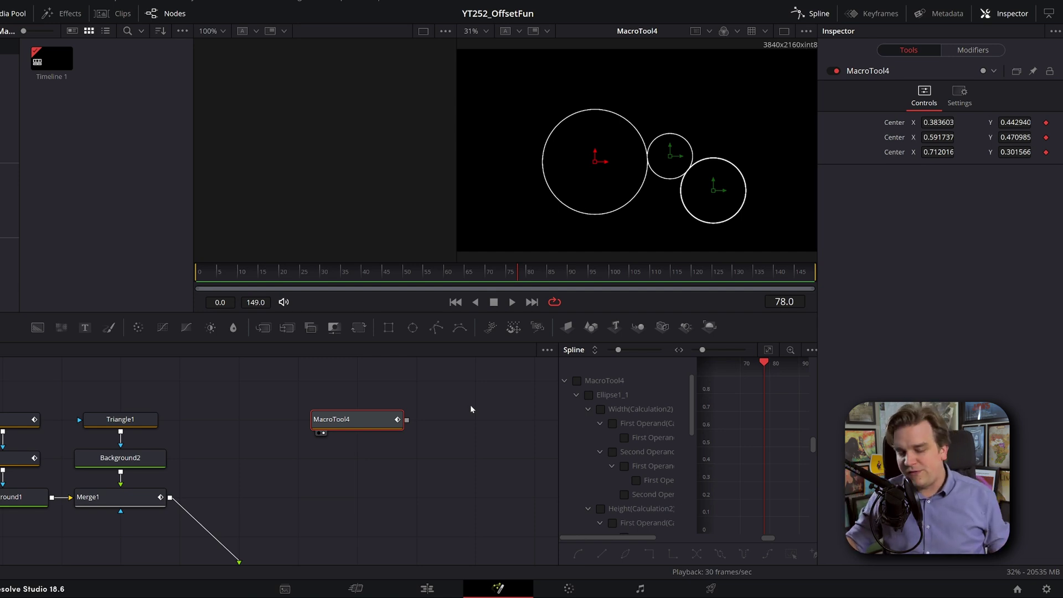
Display Merge2 in the viewer again and play back the pointer animation.
click(471, 404)
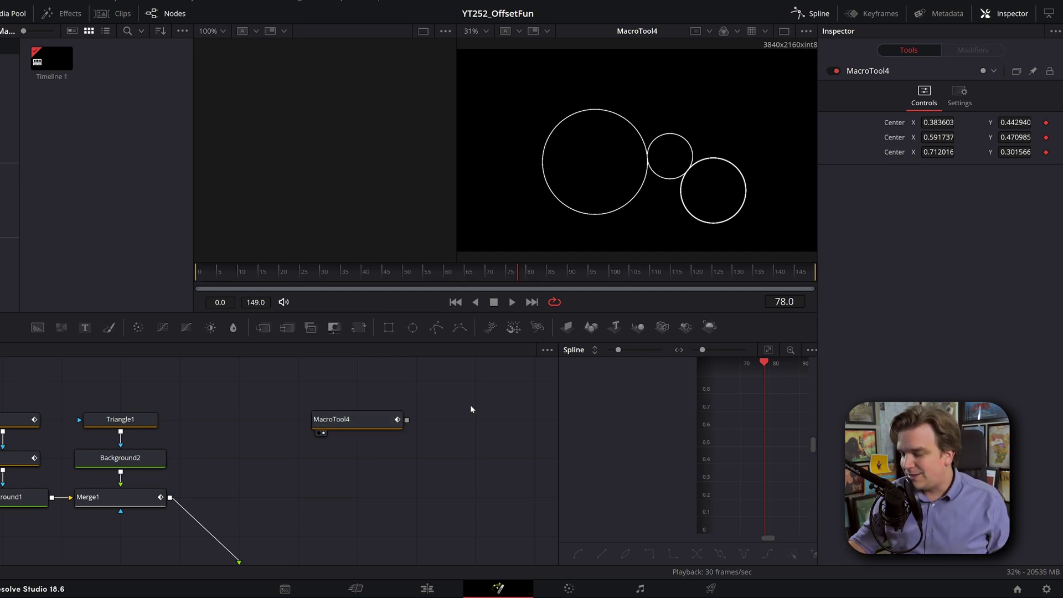
drag(354, 459, 411, 374)
click(323, 493)
key(1)
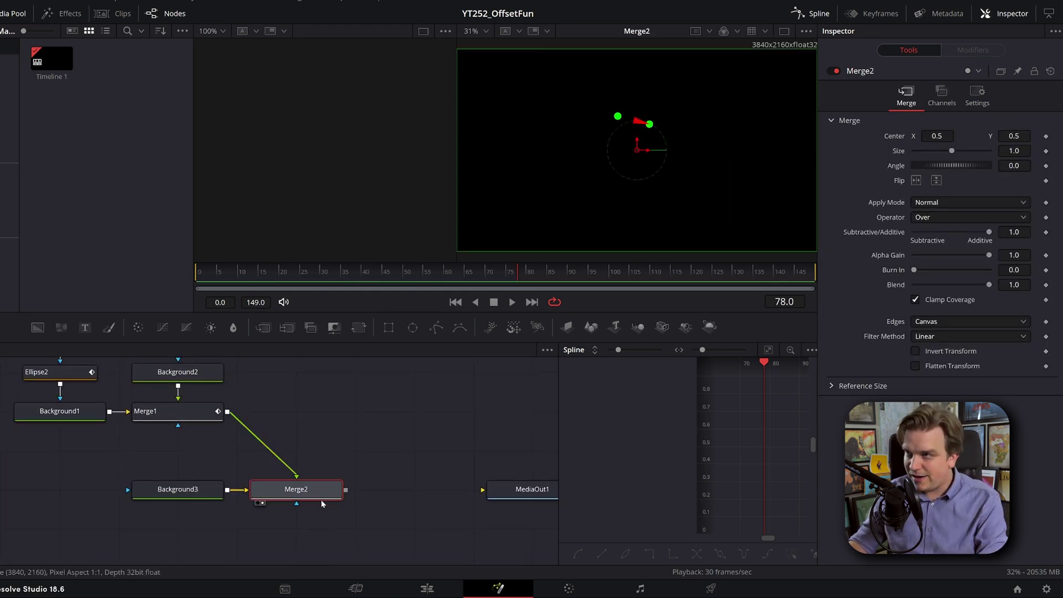
key(space)
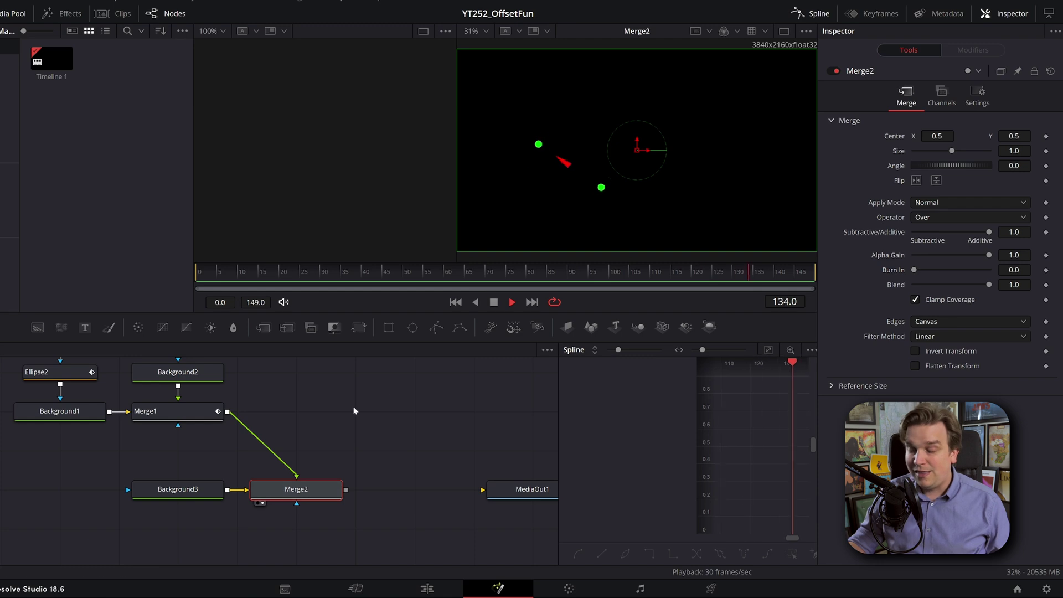
scroll(364, 398, up, 1)
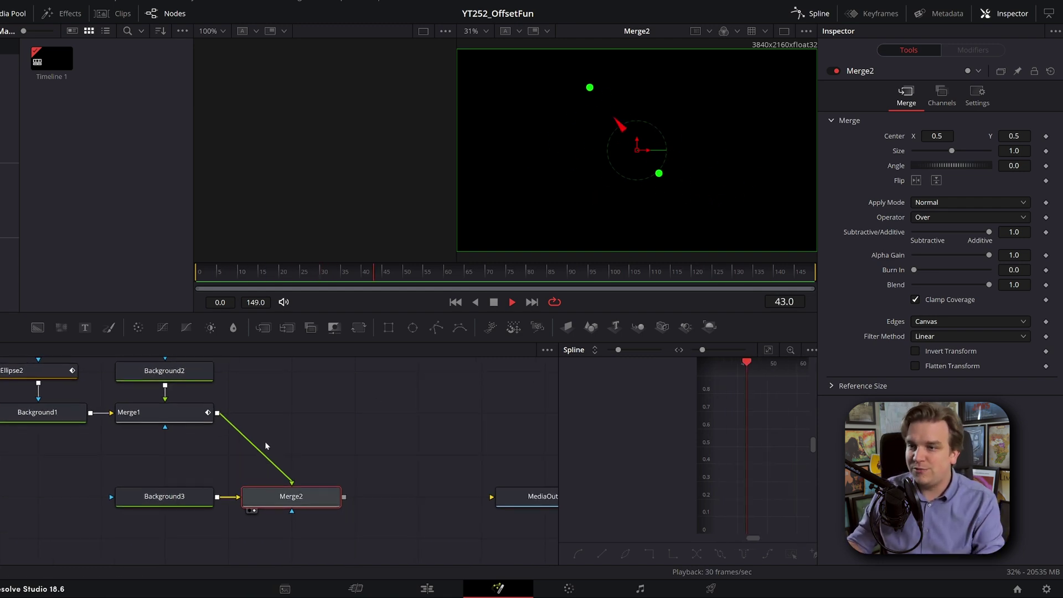
Stop playback, add another Background node in the empty area beyond Merge1, and display it in the viewer.
key(space)
click(466, 412)
key(shift+space)
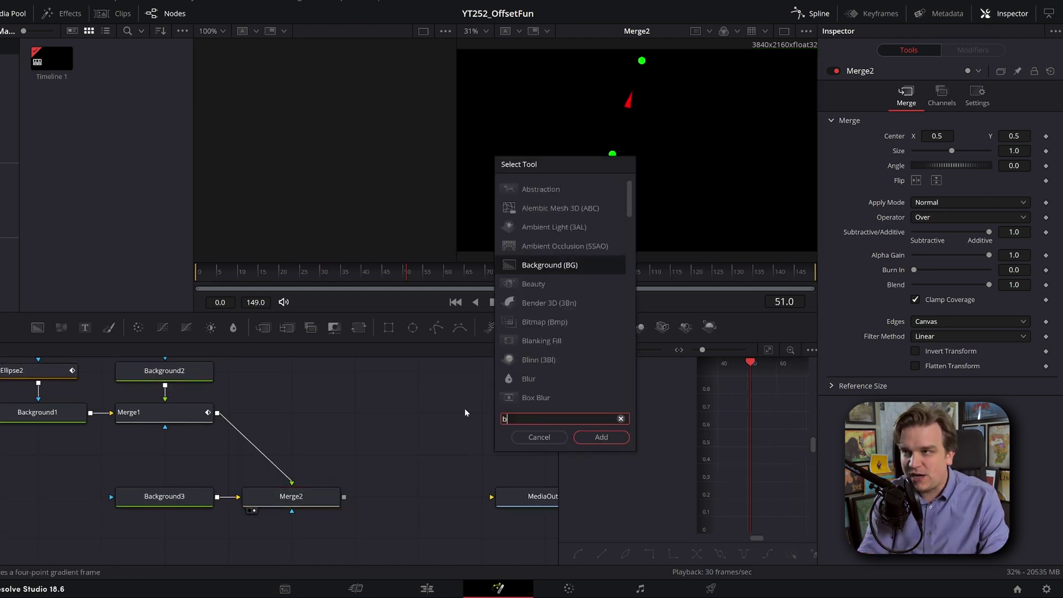
text(bg)
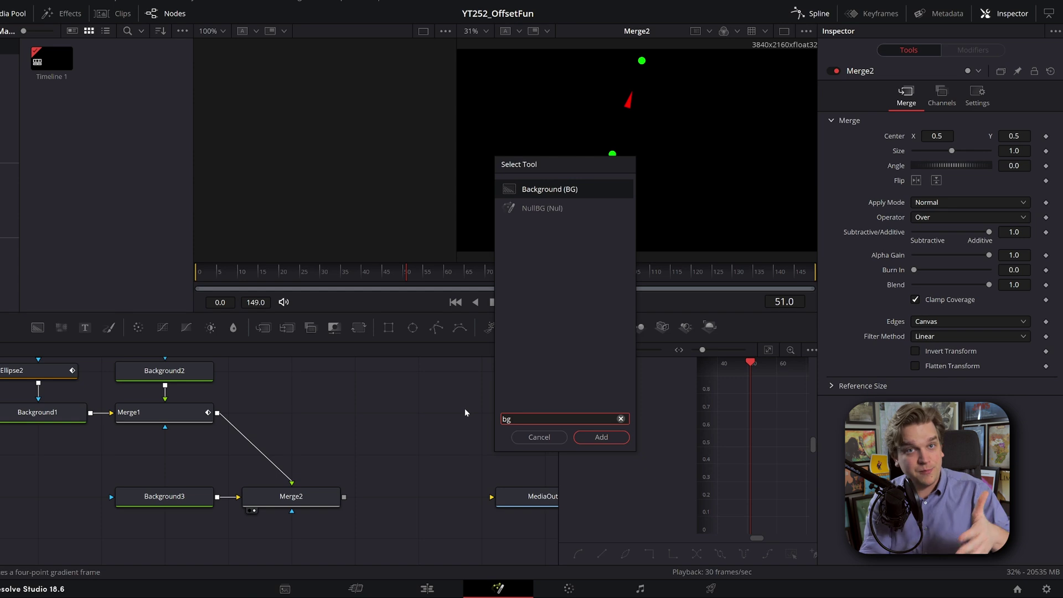
key(Return)
key(2)
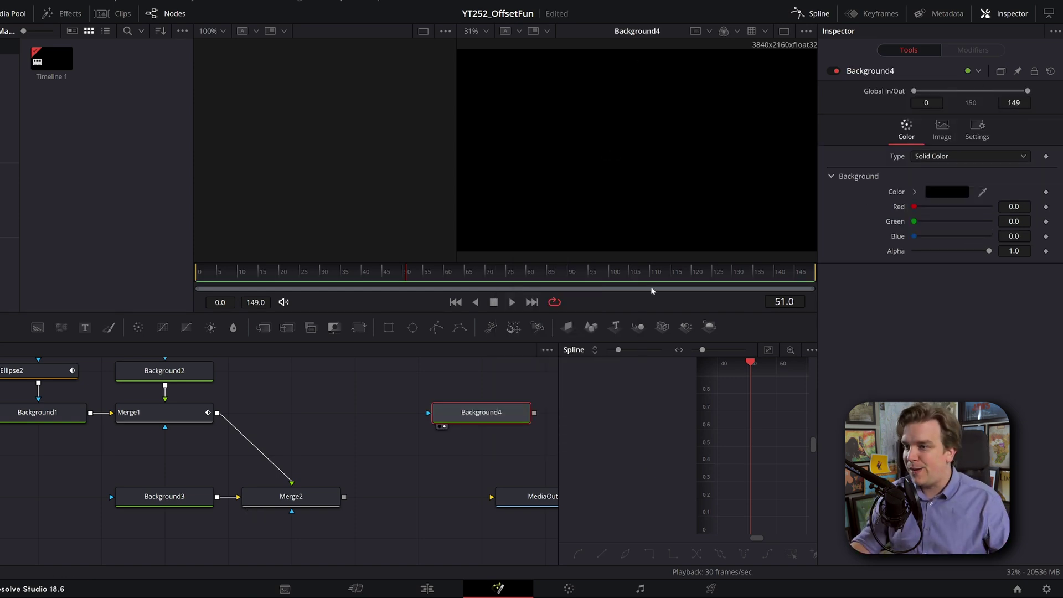
Apply a Gradient Color modifier to the Red channel of Background4.
drag(643, 226, 618, 224)
right_click(898, 207)
mouse_move(928, 270)
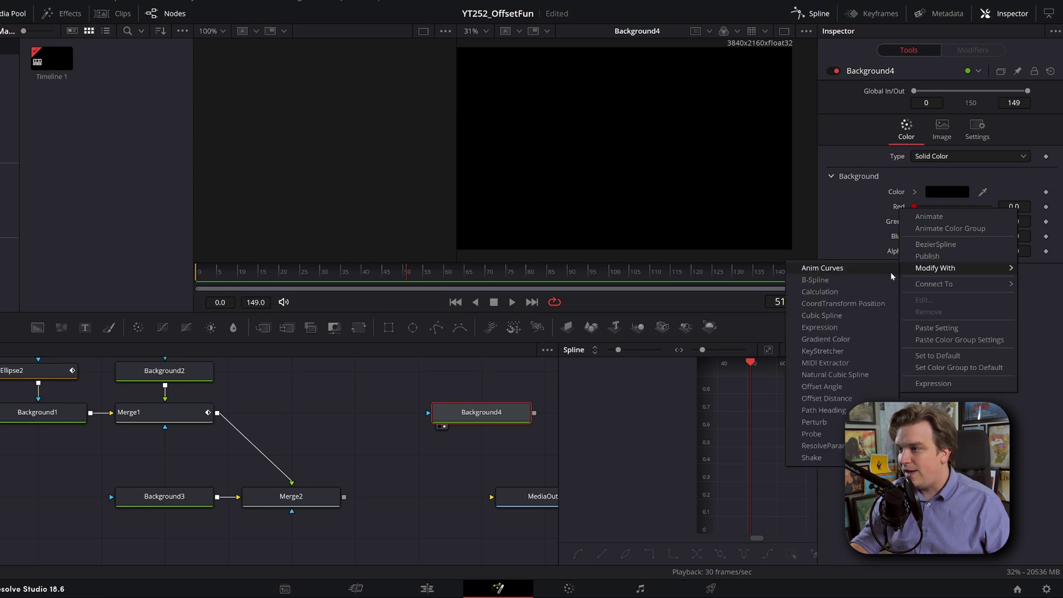
click(848, 341)
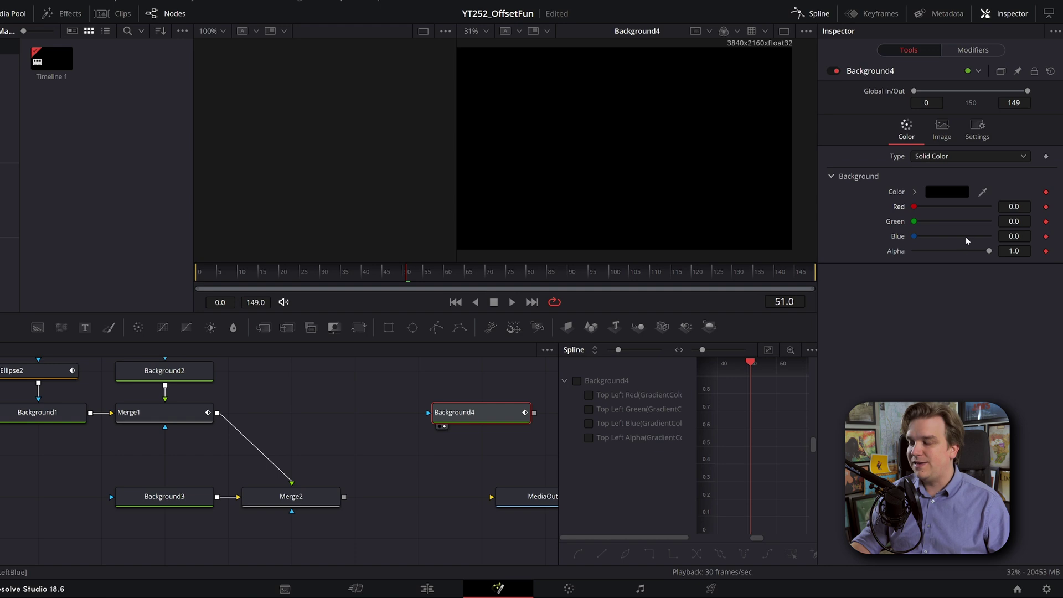
Move Background4 closer to Merge1 and set its Gradient Color modifier's End Time to 126.8.
click(973, 50)
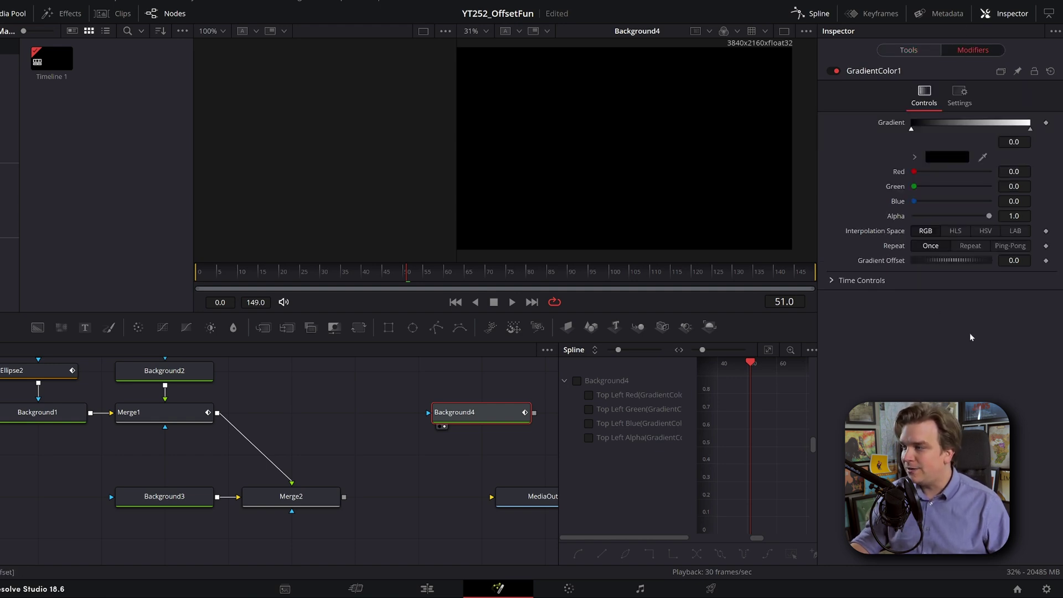
drag(464, 414, 405, 413)
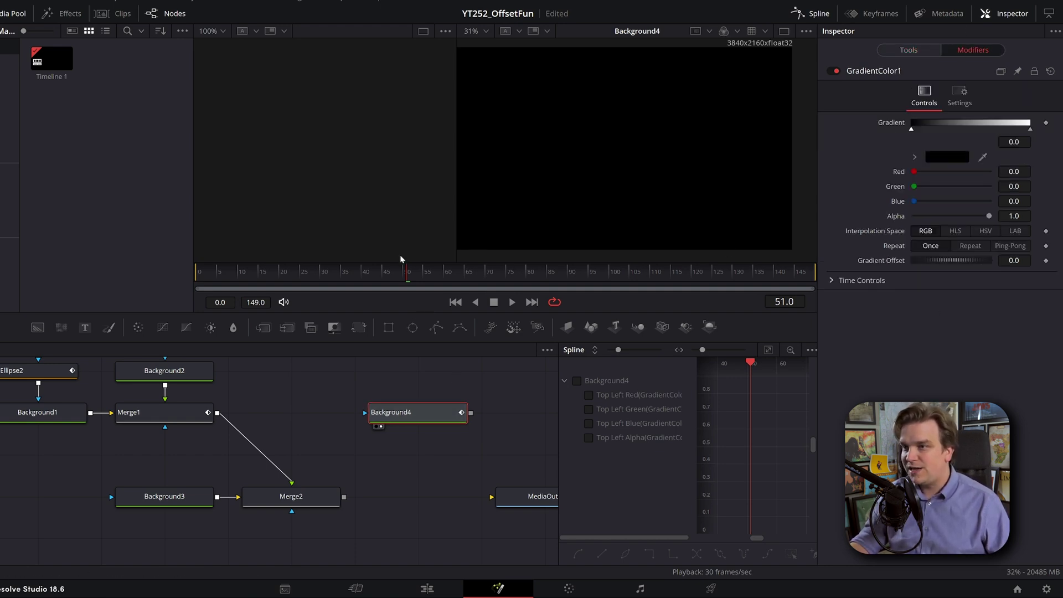
drag(450, 267, 451, 273)
drag(462, 278, 441, 267)
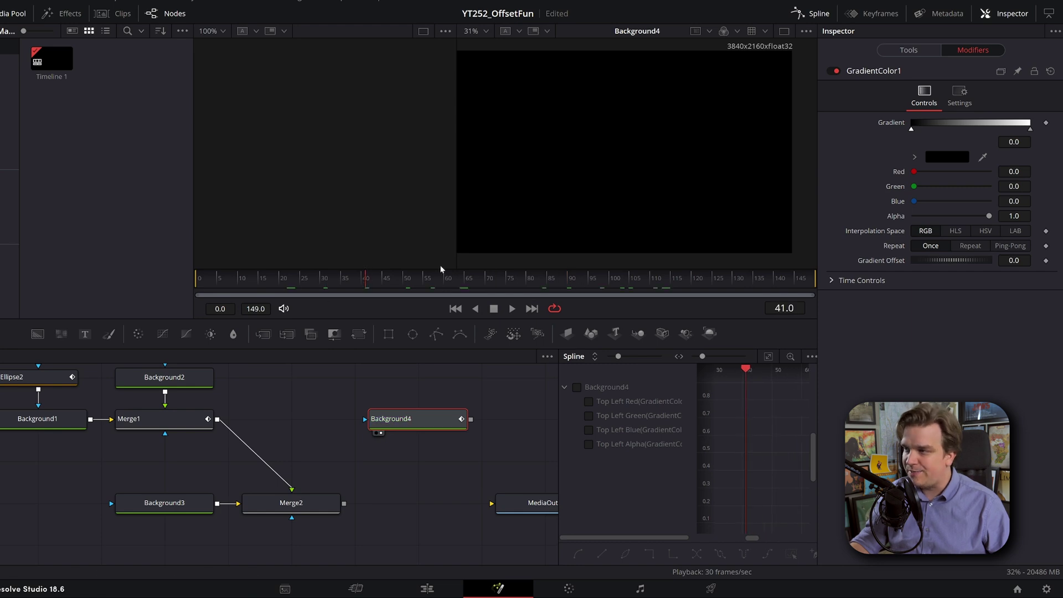
click(832, 281)
drag(1014, 311, 1061, 311)
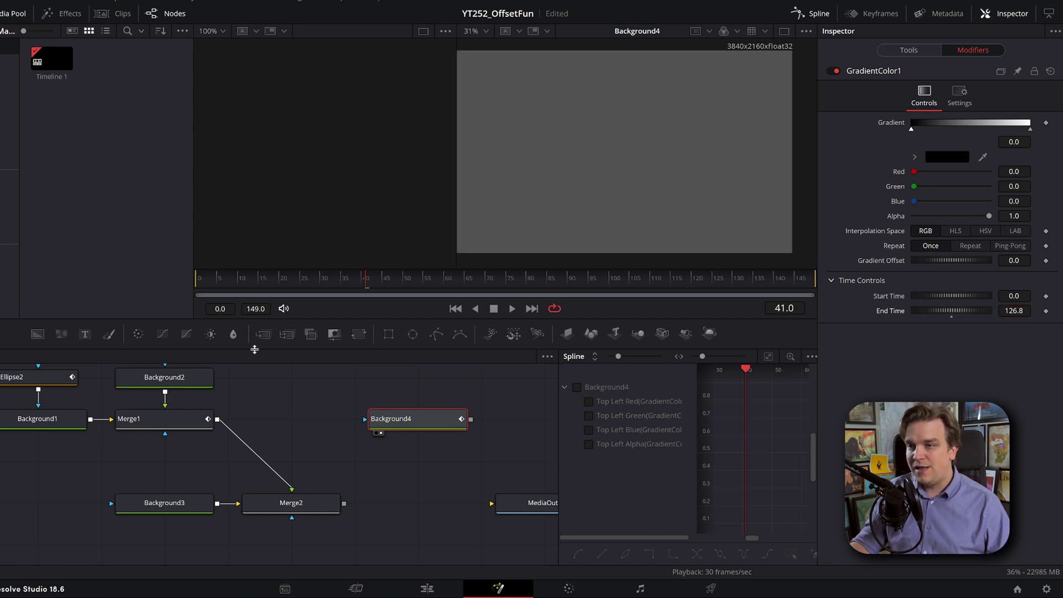
Preview the fade across the timeline and add a gradient stop at about 0.41 with Green set to 1.0.
drag(235, 287, 183, 284)
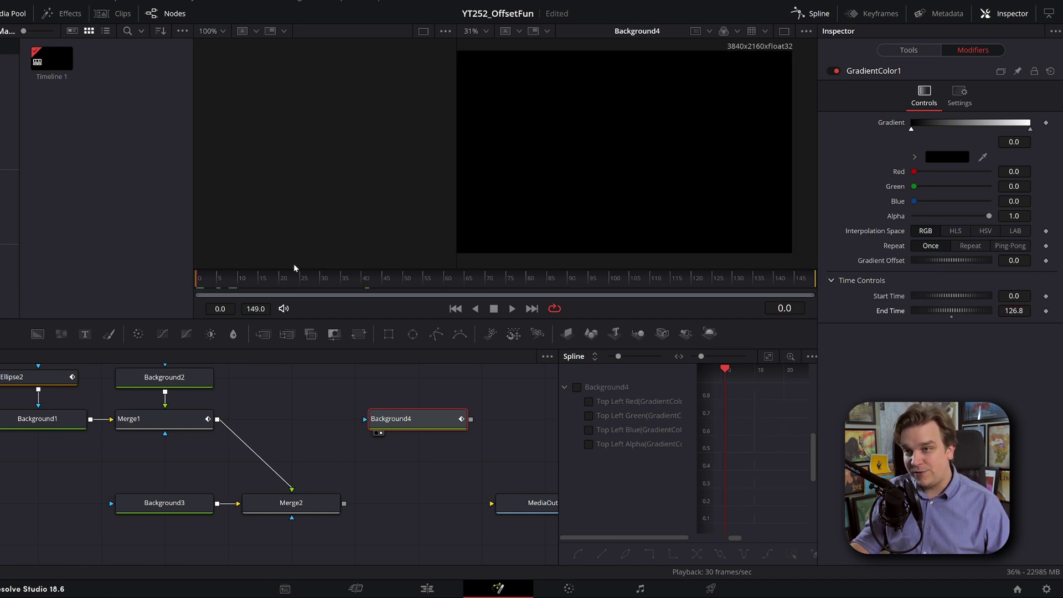
drag(299, 279, 761, 303)
click(961, 124)
drag(944, 186, 1017, 193)
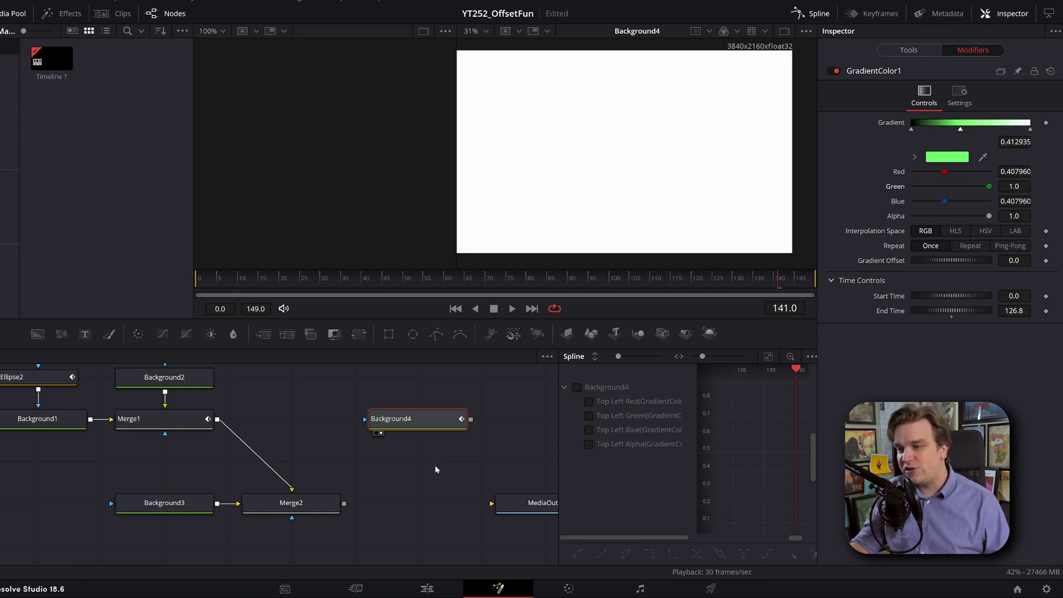
Scrub through the timeline to frame 86 to review the gradient animation and inspect Background4's color channels.
click(910, 51)
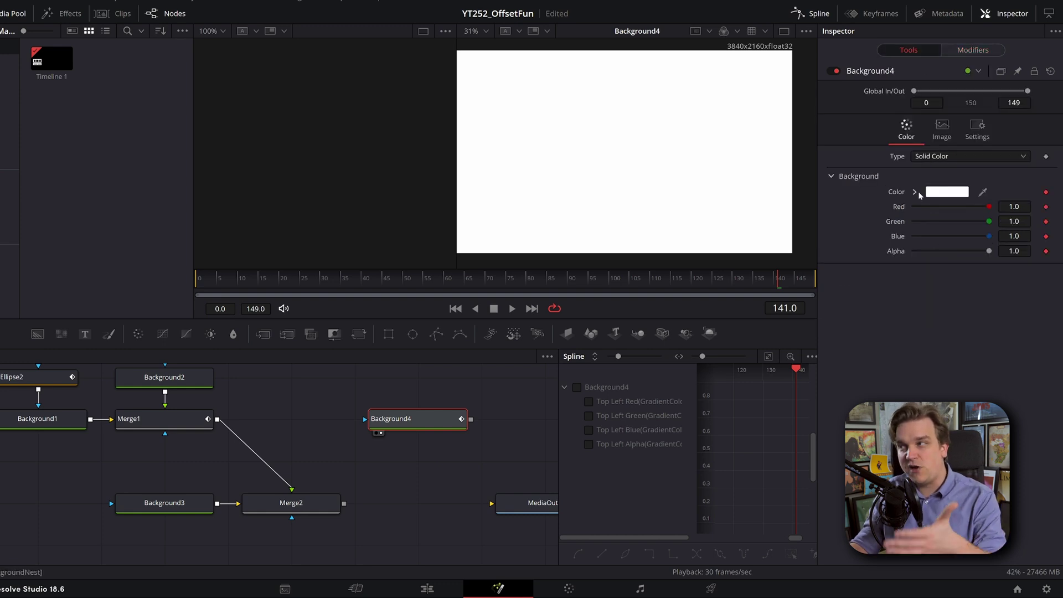
click(984, 54)
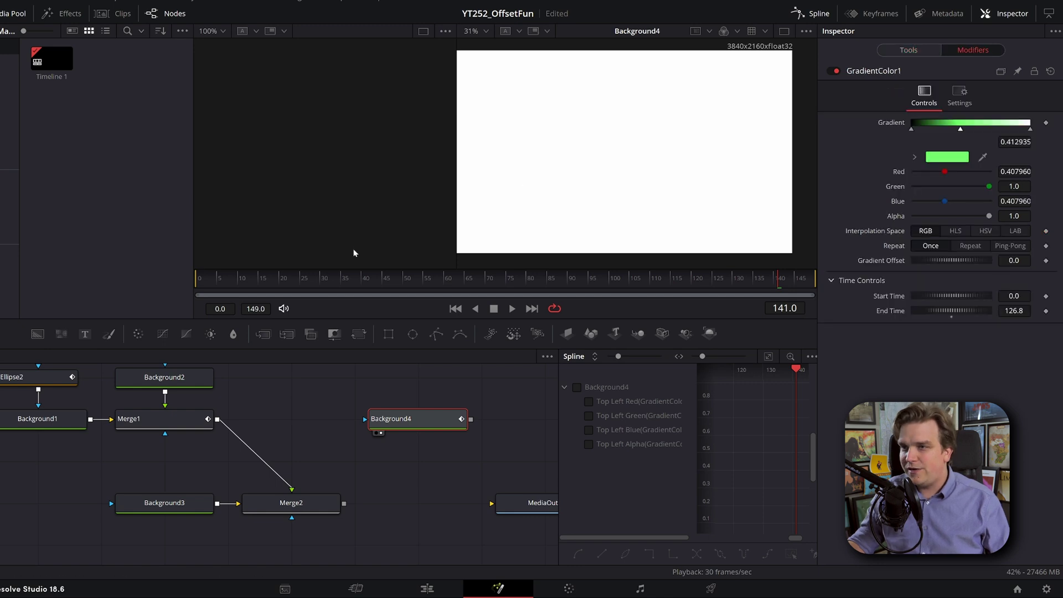
drag(313, 278, 553, 362)
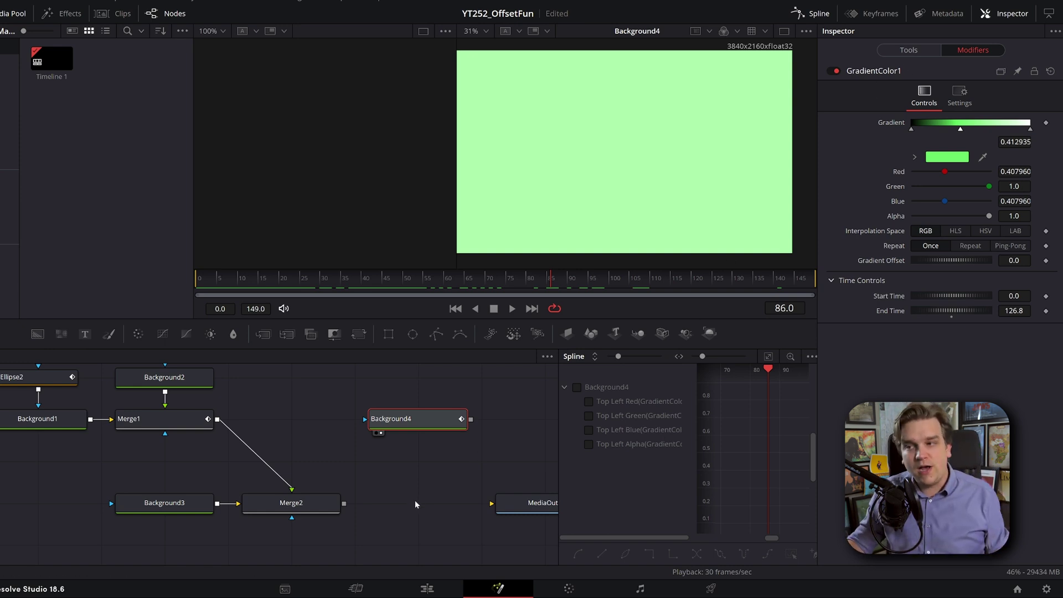
click(923, 50)
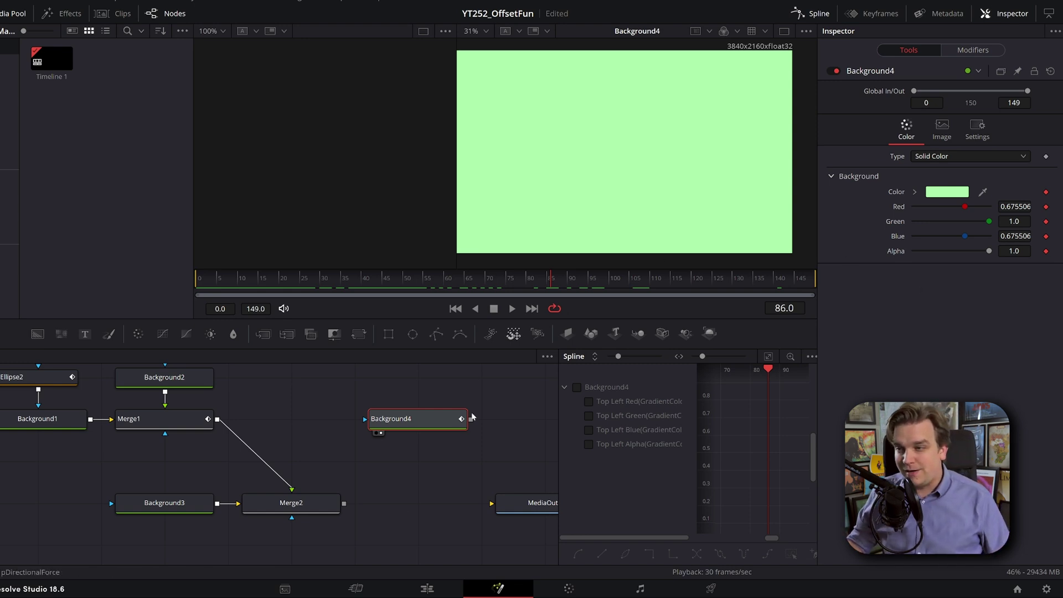
Add a Polygon node in the empty area beyond Background4 and display it in the viewer.
scroll(427, 463, down, 1)
drag(426, 463, 344, 469)
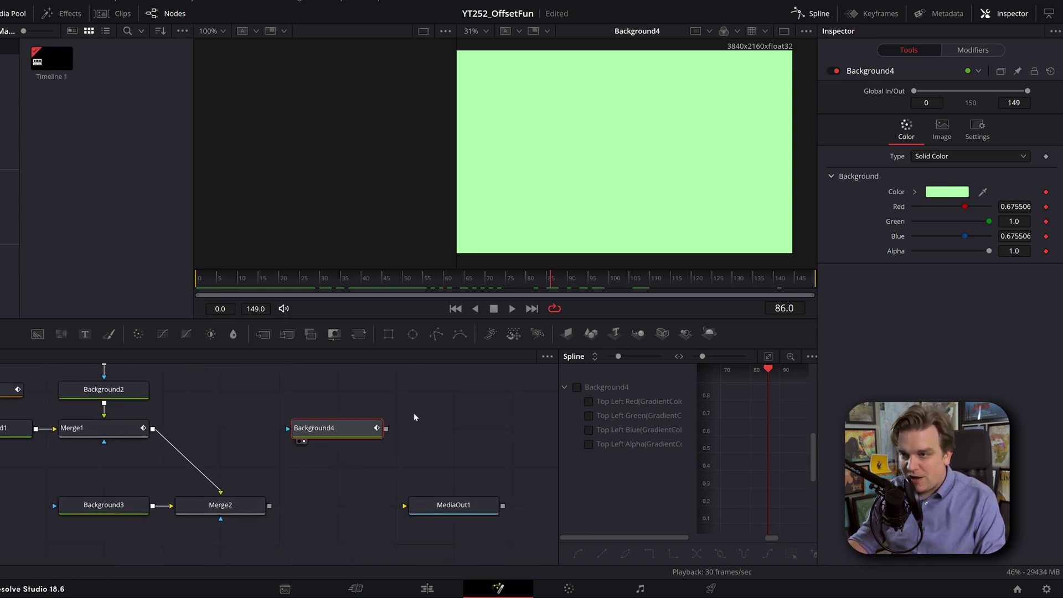
scroll(441, 421, down, 1)
drag(410, 445, 358, 436)
click(411, 434)
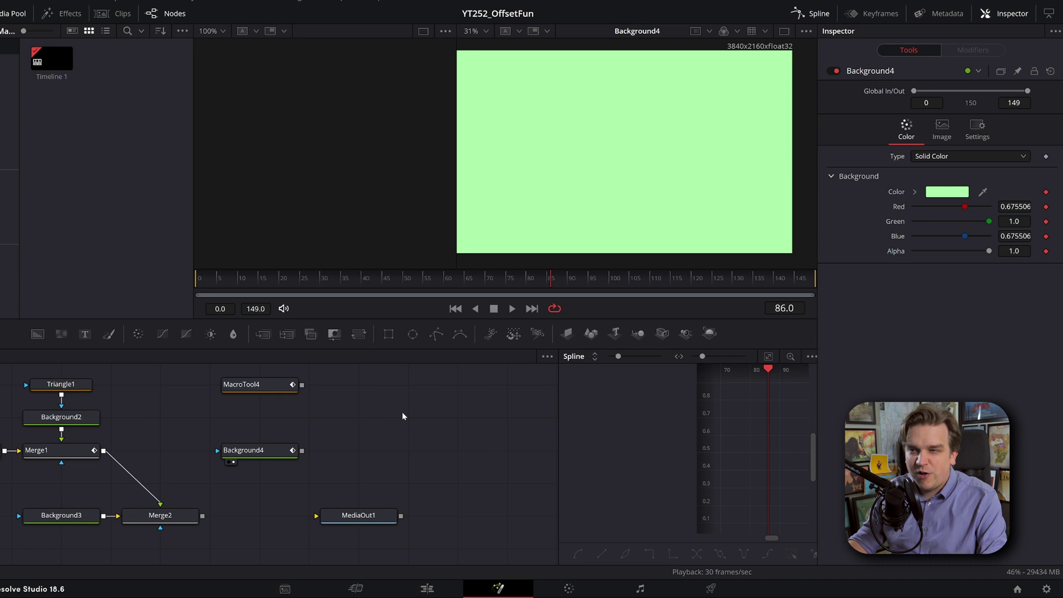
click(437, 336)
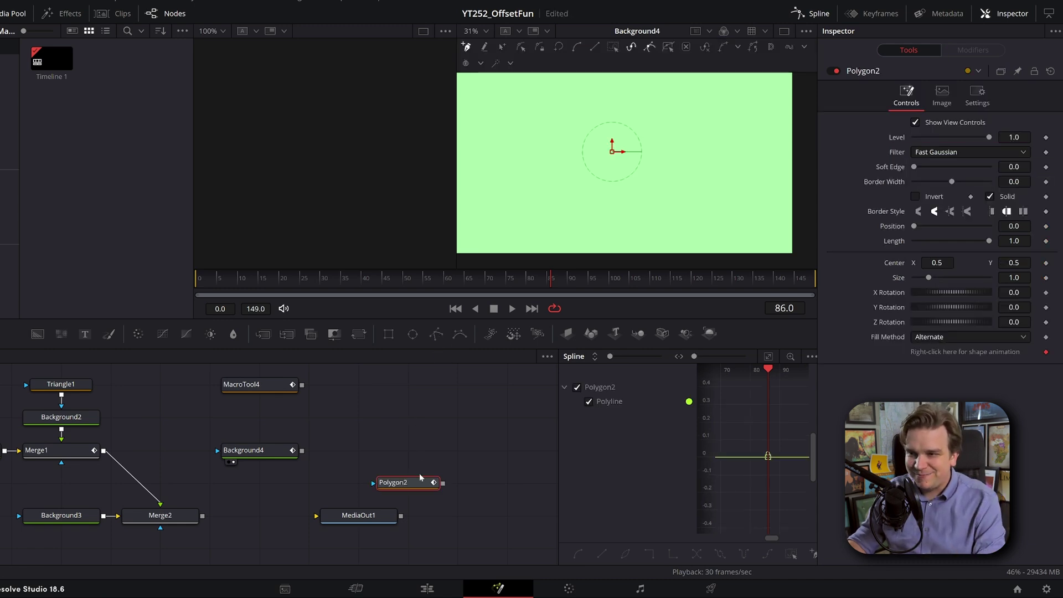
drag(417, 478, 410, 420)
key(2)
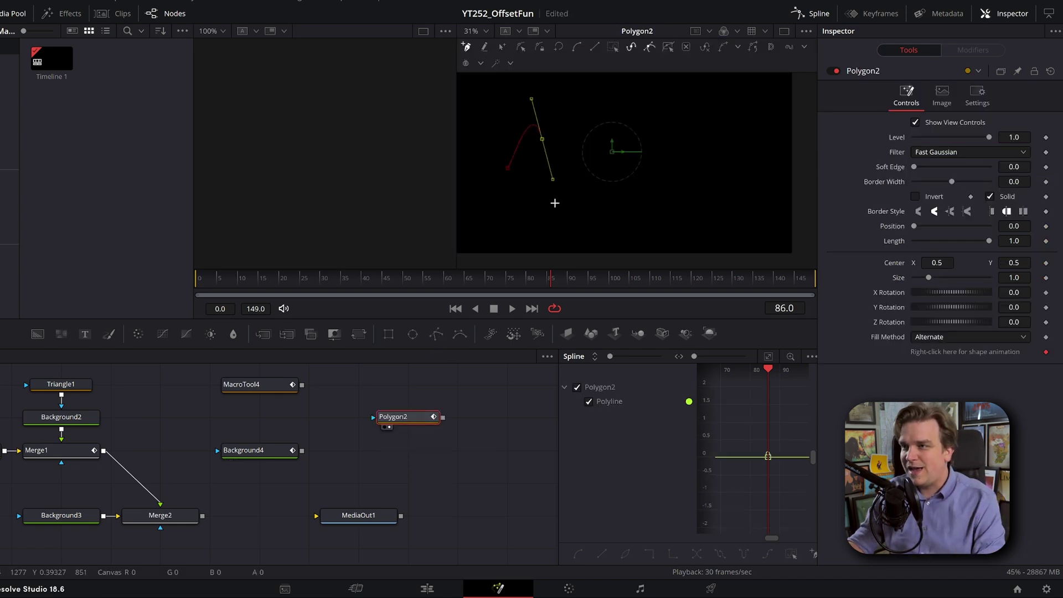
Draw an open wavy polyline across the frame and set its Border Width to 0.022.
drag(576, 214, 642, 175)
drag(719, 137, 732, 195)
click(740, 225)
drag(952, 181, 956, 183)
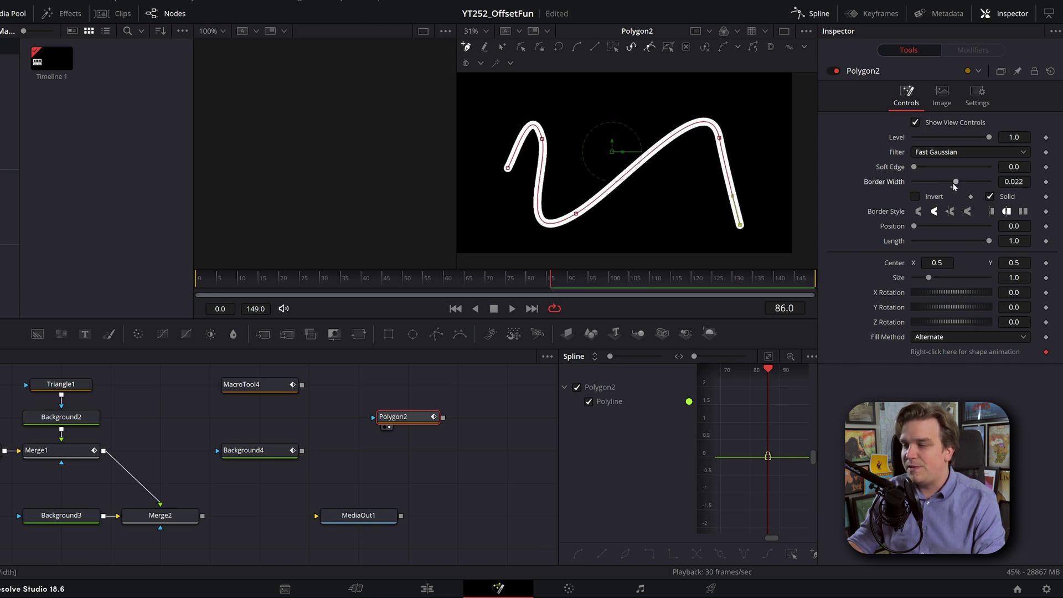
Apply a Perturb modifier to Polygon2's shape animation and show the modifier's controls.
right_click(952, 355)
right_click(928, 353)
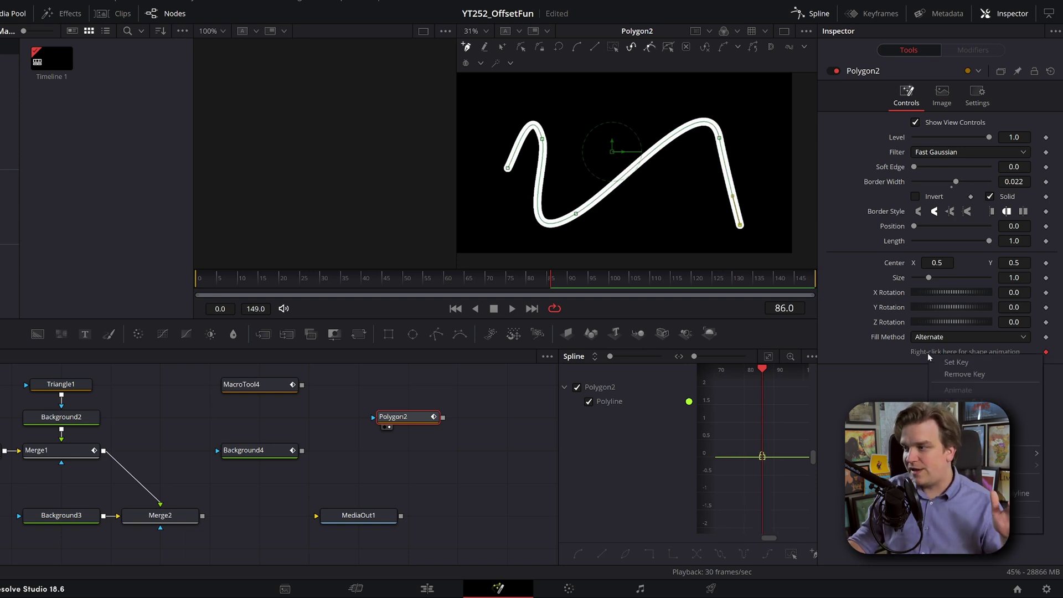
mouse_move(965, 454)
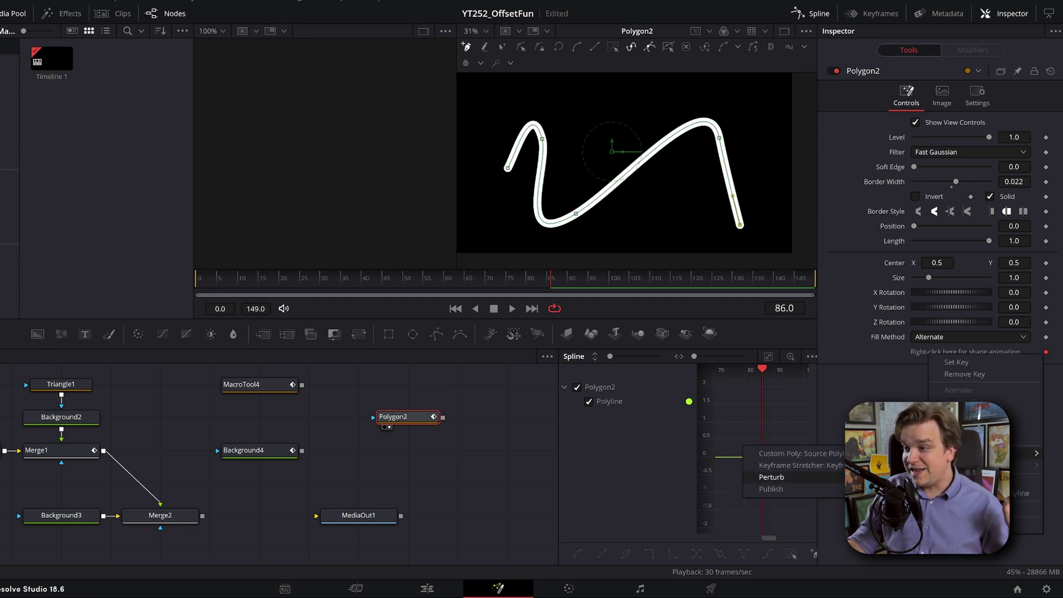
click(773, 477)
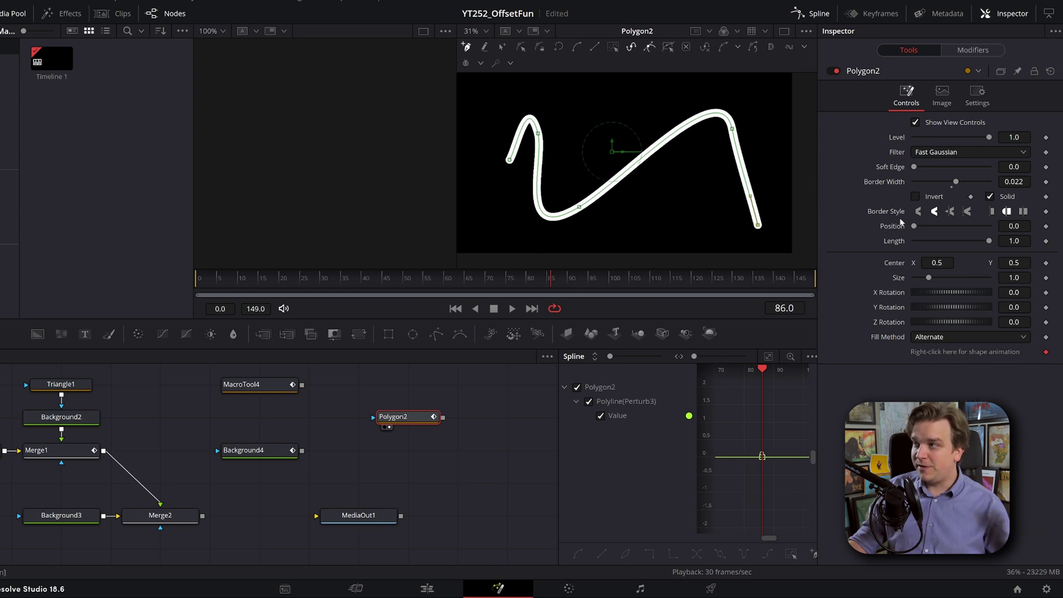
click(979, 53)
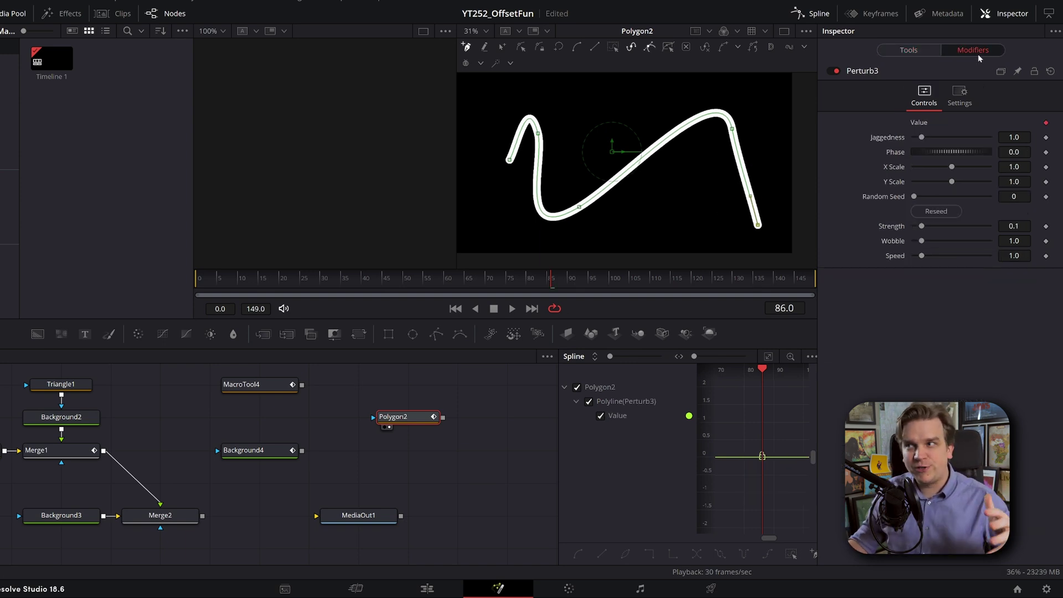
Play back the perturbed line from the start and set the Perturb modifier's Jaggedness to 2.76.
click(287, 279)
drag(288, 280, 220, 287)
key(space)
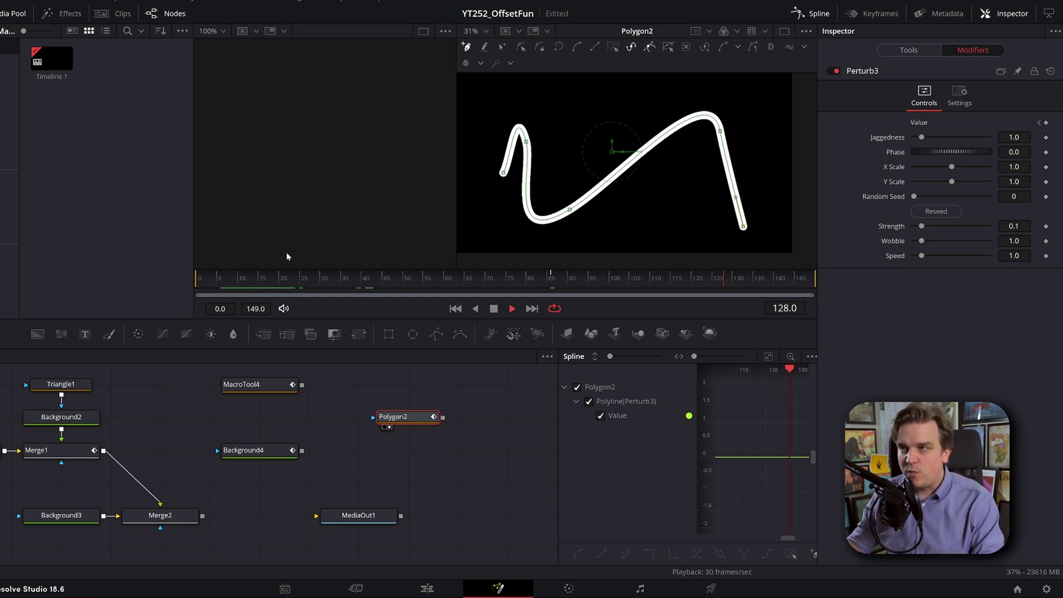
drag(923, 138, 935, 138)
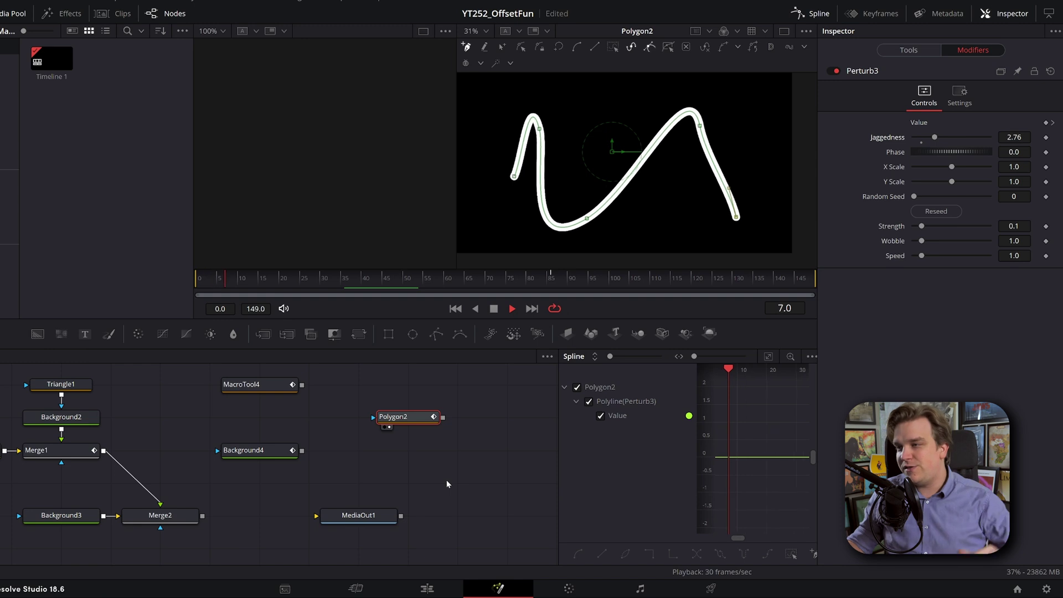
key(space)
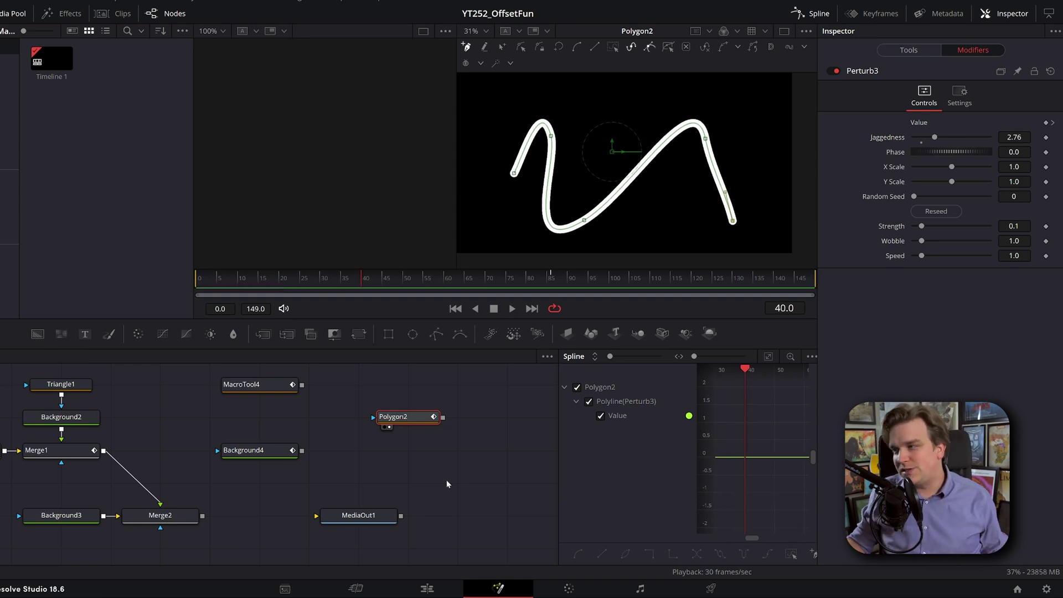
right_click(890, 249)
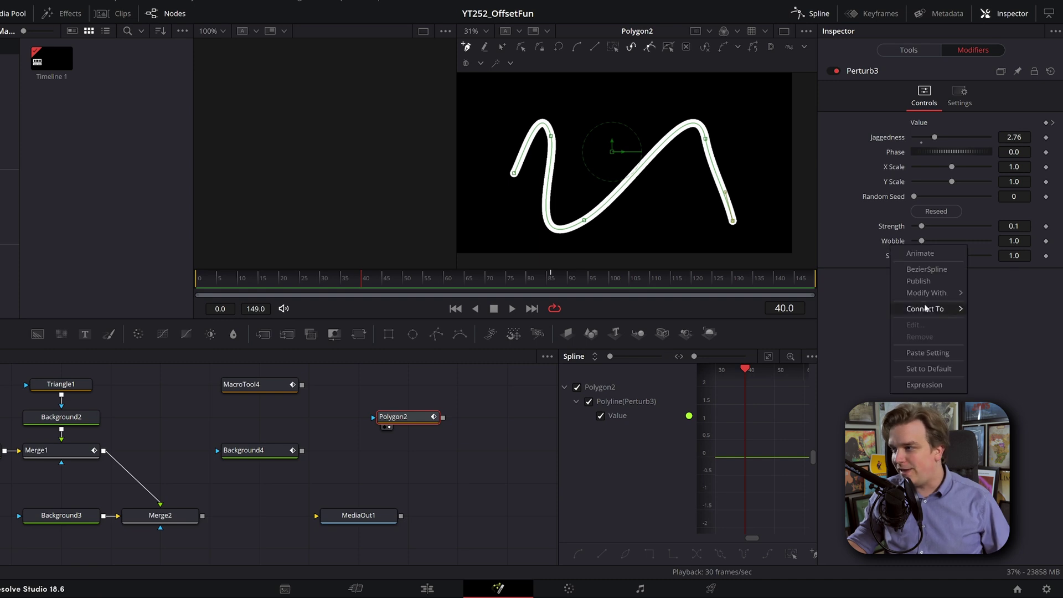
mouse_move(925, 295)
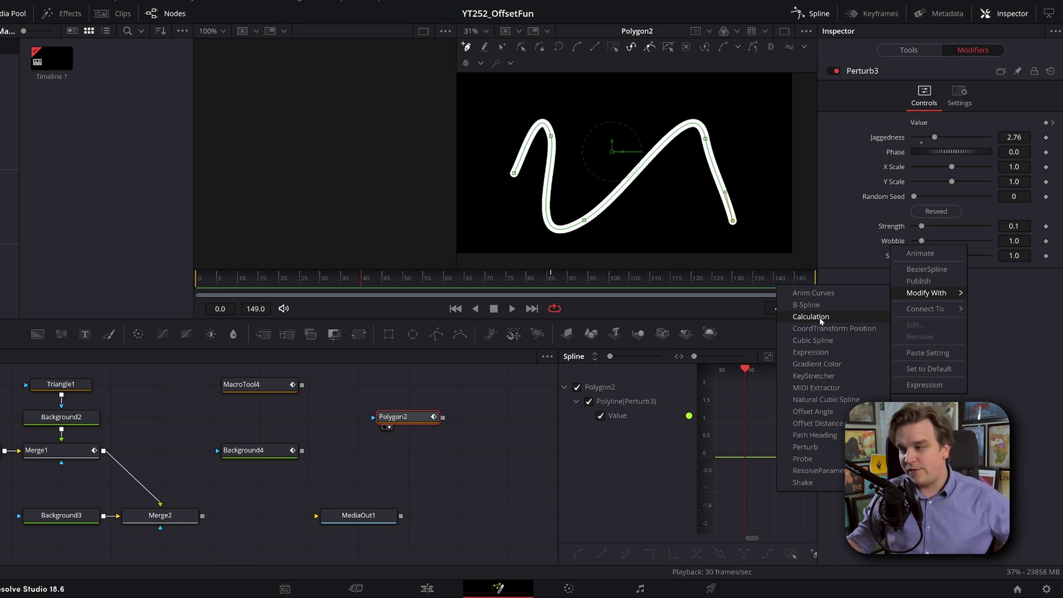
click(510, 448)
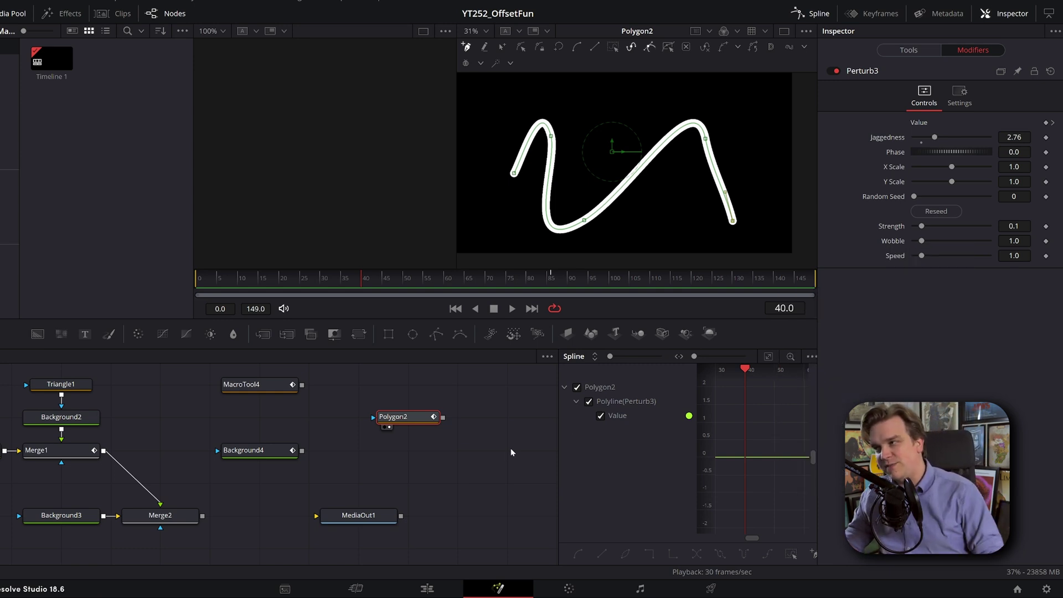